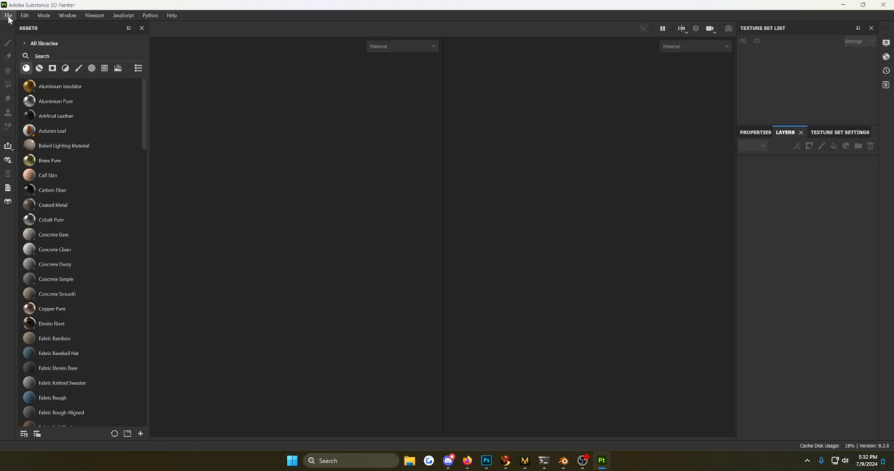
Create a new project from the danilogomesh.obj mesh with a document resolution of 1024 and the OpenGL normal map format.
{"action": "left_click", "coordinate": [9, 16]}
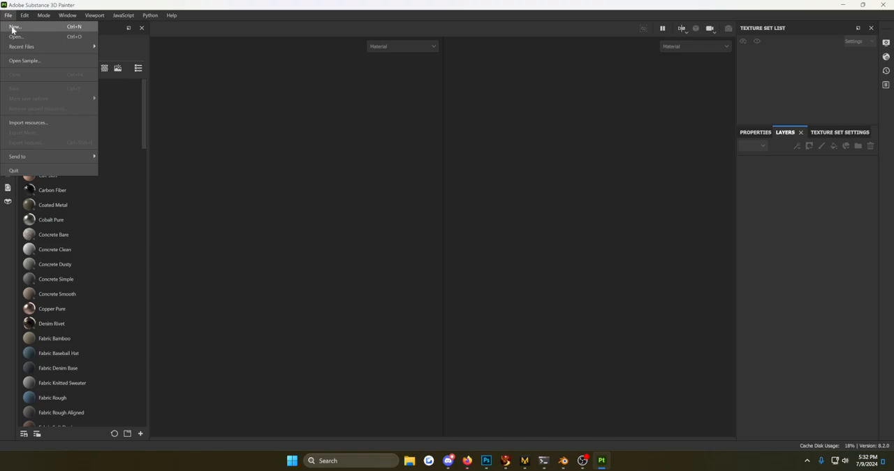
{"action": "left_click", "coordinate": [14, 28]}
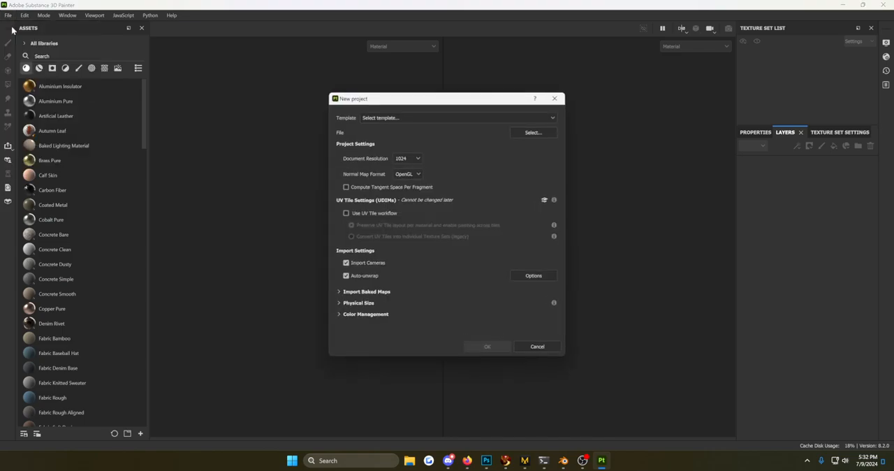
{"action": "left_click", "coordinate": [524, 131]}
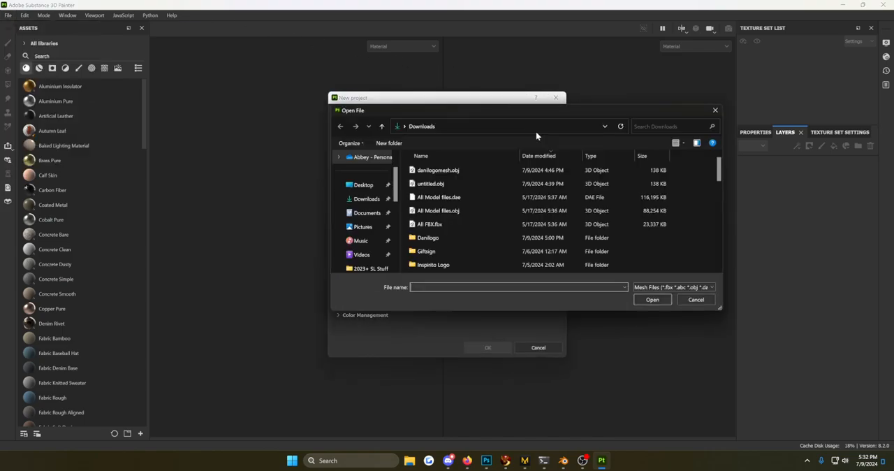
{"action": "left_click", "coordinate": [422, 174]}
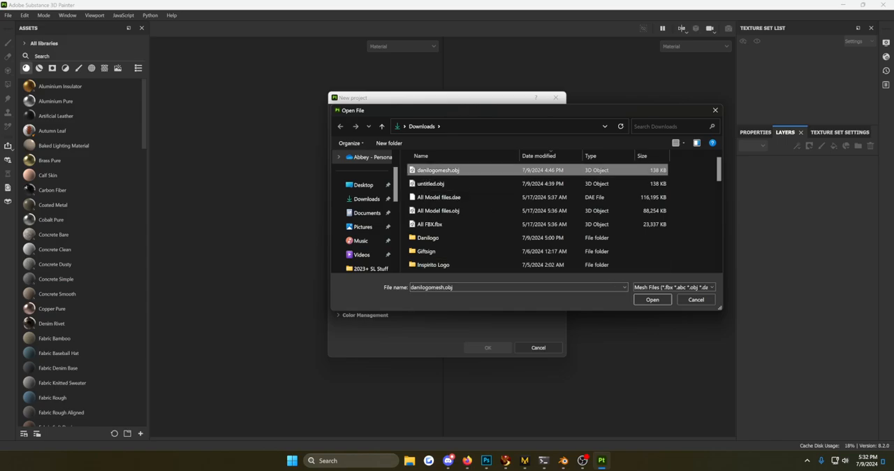
{"action": "left_click", "coordinate": [662, 302]}
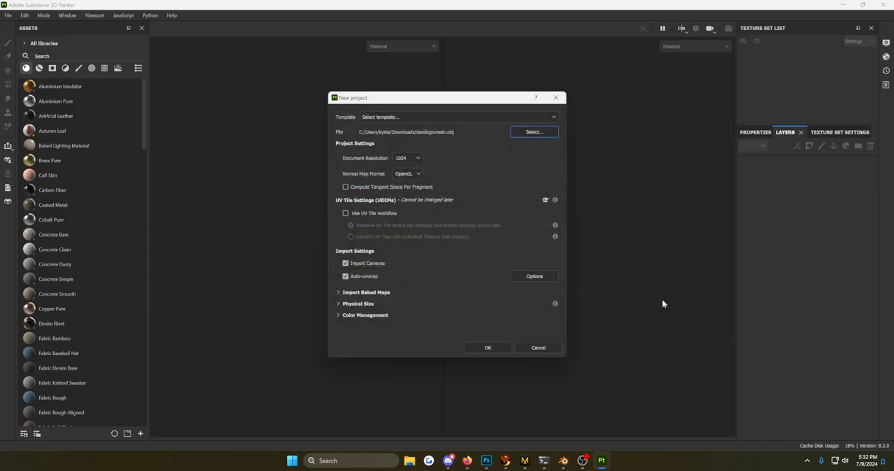
{"action": "left_click", "coordinate": [489, 347]}
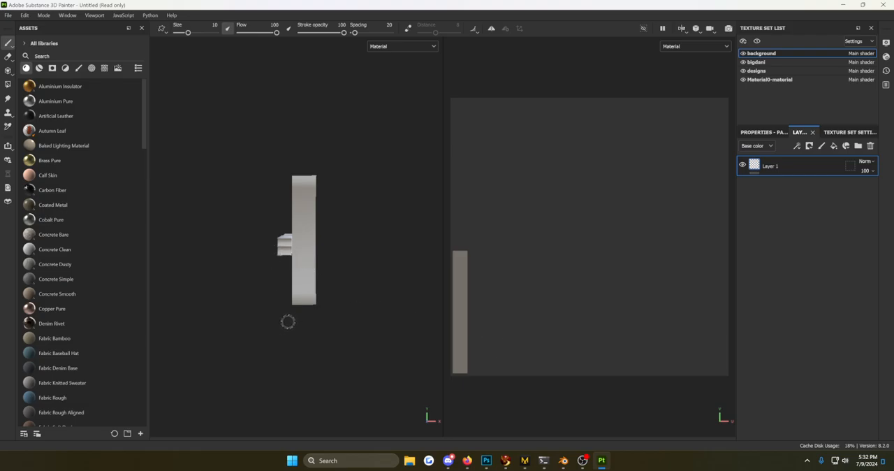
Examine the logo mesh from the front and below, and compare the UV layouts of its four texture sets, ending on background.
{"action": "left_click_drag", "start_coordinate": [294, 250], "coordinate": [389, 245], "text": "alt"}
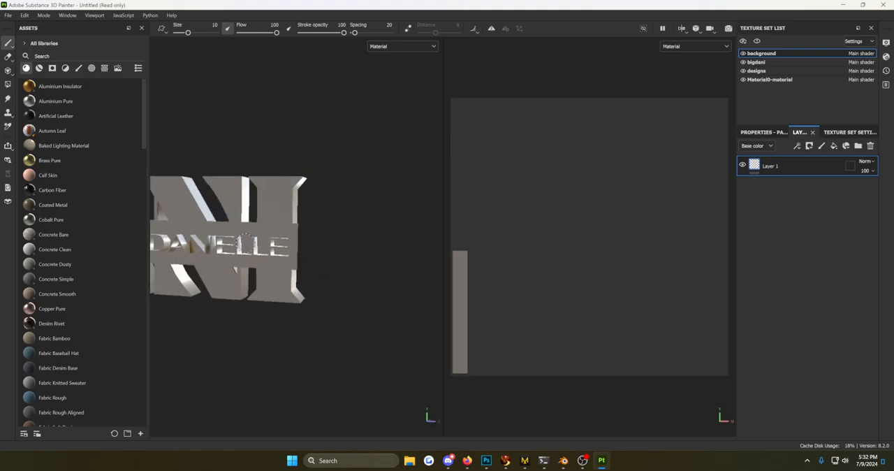
{"action": "left_click_drag", "start_coordinate": [239, 241], "coordinate": [185, 240], "text": "alt"}
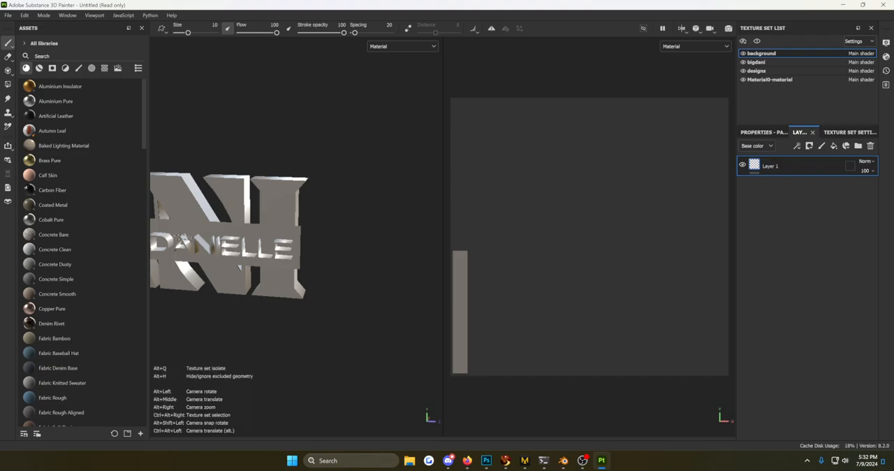
{"action": "middle_click_drag", "start_coordinate": [183, 238], "coordinate": [364, 287], "text": "alt"}
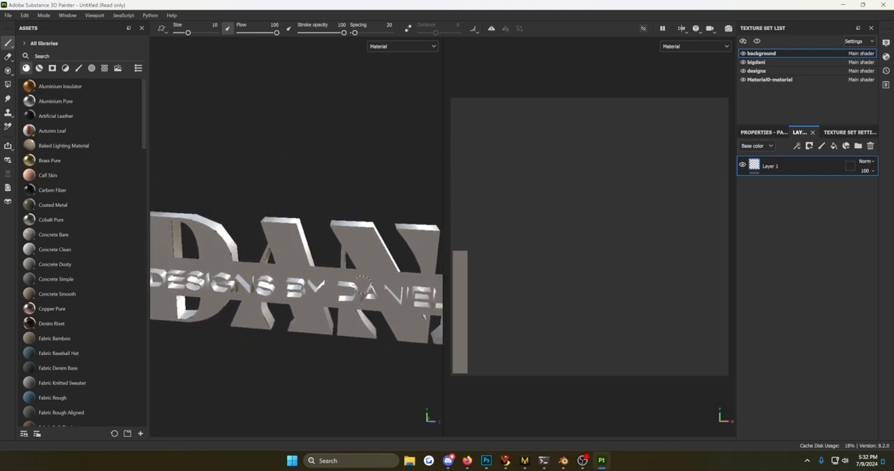
{"action": "left_click_drag", "start_coordinate": [328, 279], "coordinate": [320, 180], "text": "alt"}
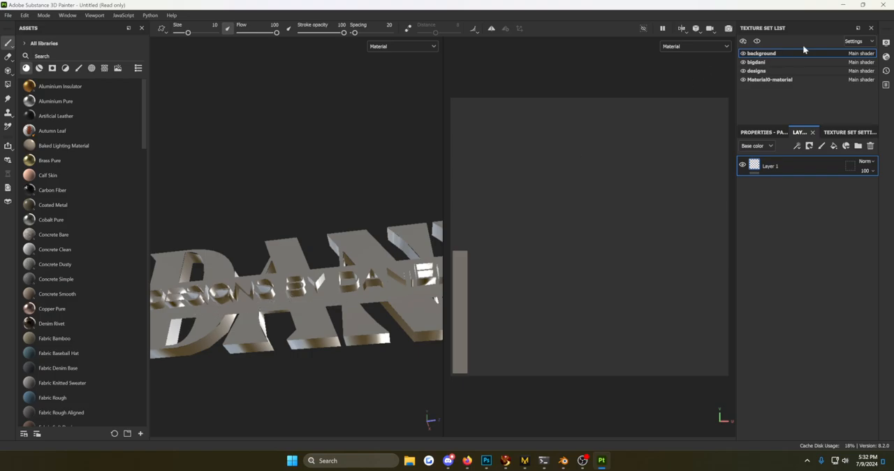
{"action": "left_click", "coordinate": [756, 63]}
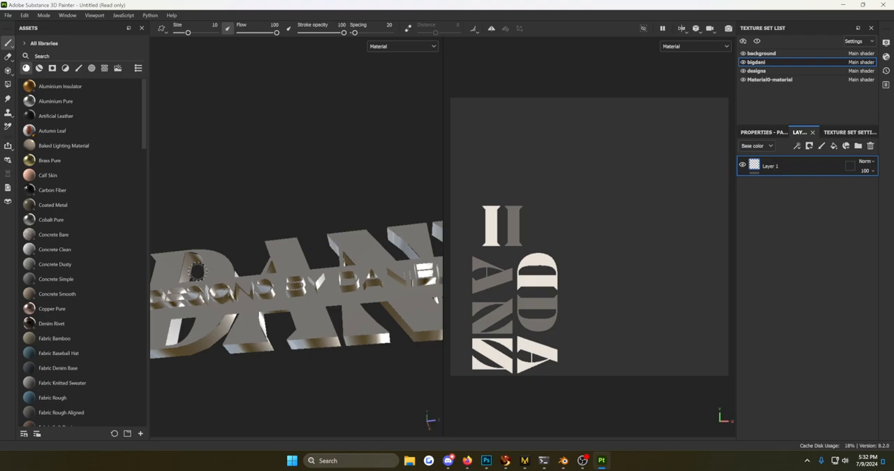
{"action": "left_click", "coordinate": [756, 70]}
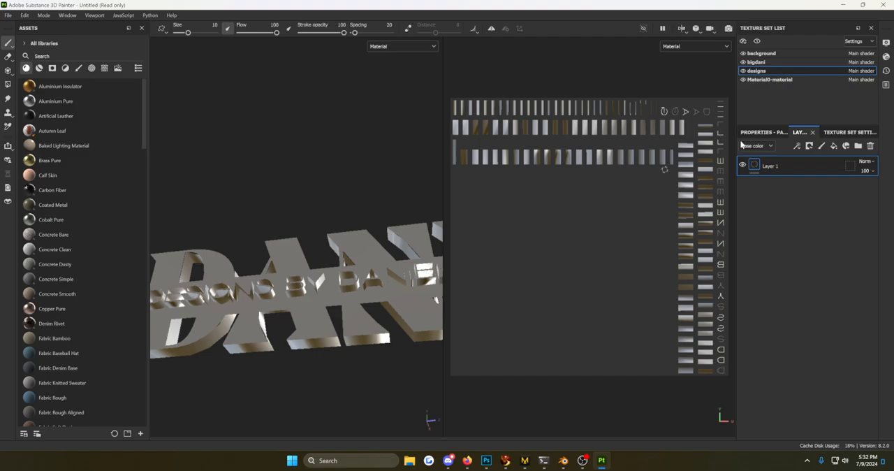
{"action": "left_click", "coordinate": [778, 80]}
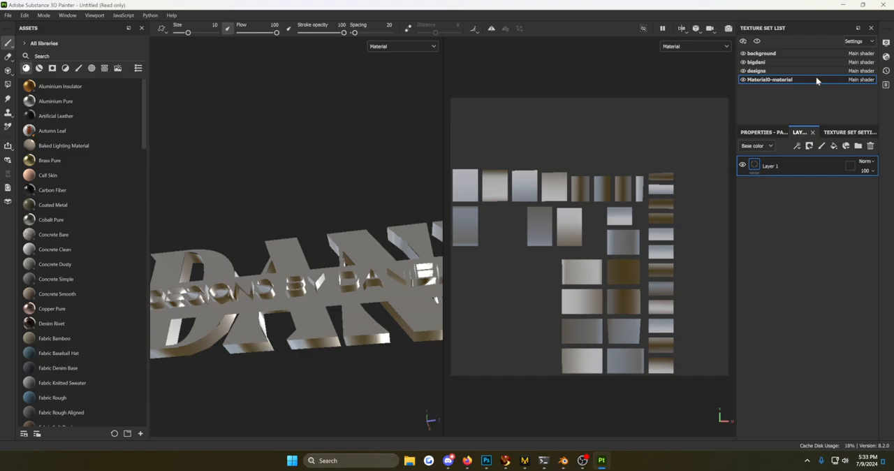
{"action": "left_click", "coordinate": [761, 53]}
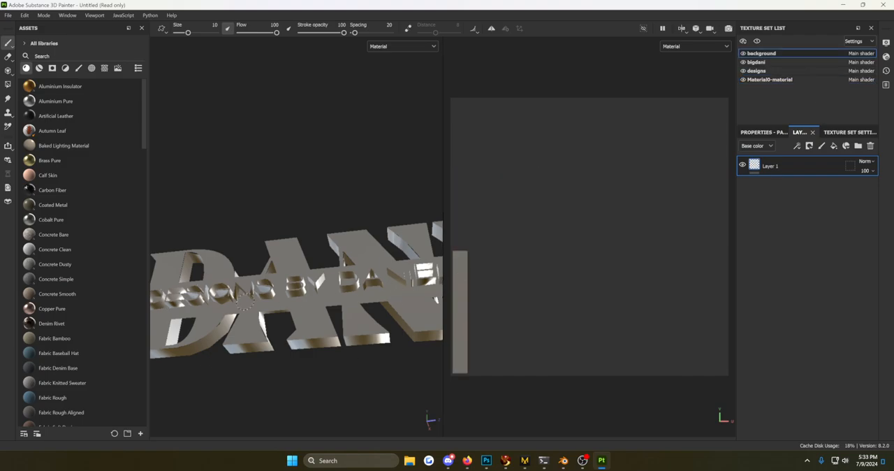
Set the viewport's environment map to Atelier_ALL_SIDES_Grey.
{"action": "left_click", "coordinate": [885, 42]}
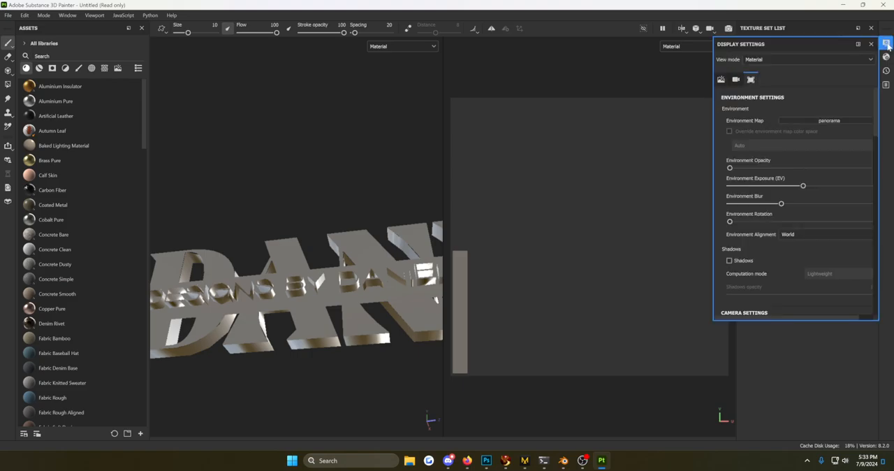
{"action": "left_click", "coordinate": [812, 119]}
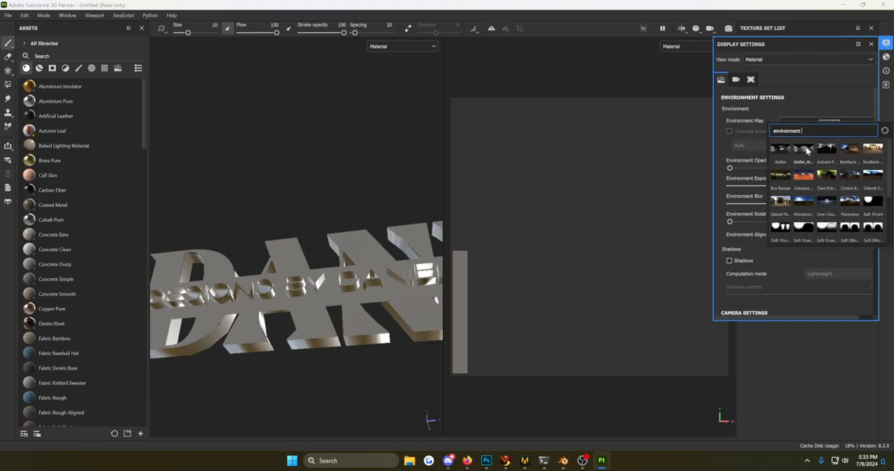
{"action": "left_click", "coordinate": [804, 149]}
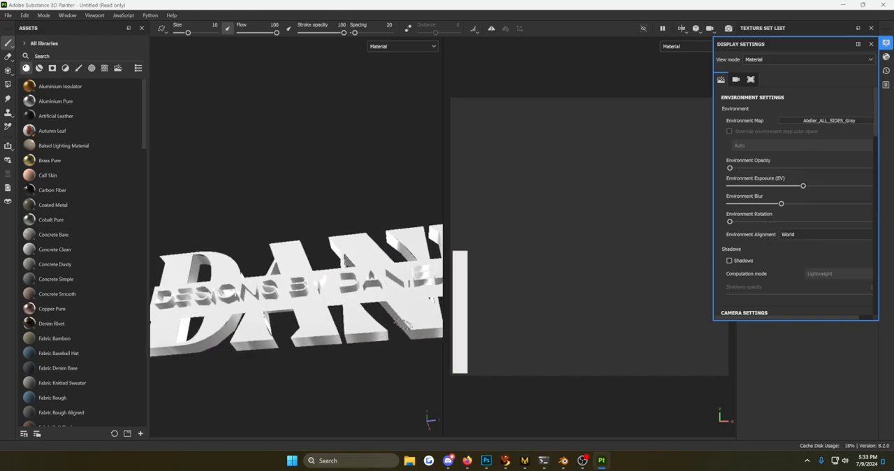
{"action": "left_click_drag", "start_coordinate": [370, 302], "coordinate": [375, 320], "text": "alt"}
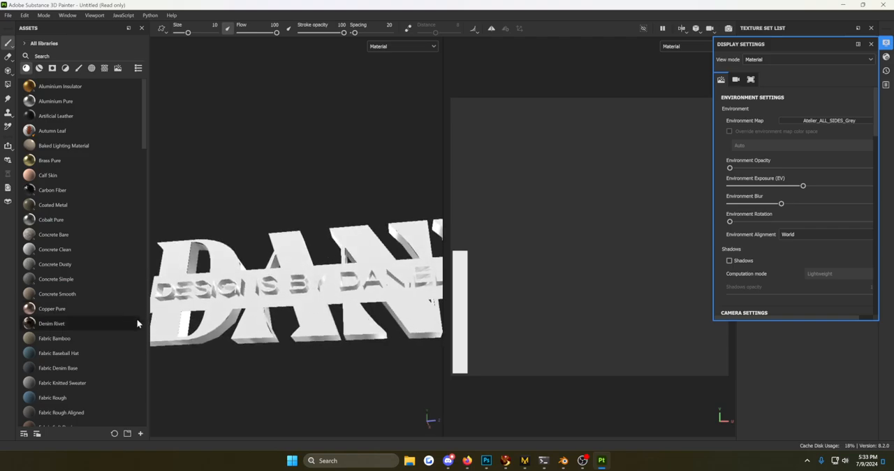
Close the display settings and apply the Plastic Rubber smart material to the background bar of the logo.
{"action": "scroll", "coordinate": [90, 310], "scroll_direction": "down", "scroll_amount": 5}
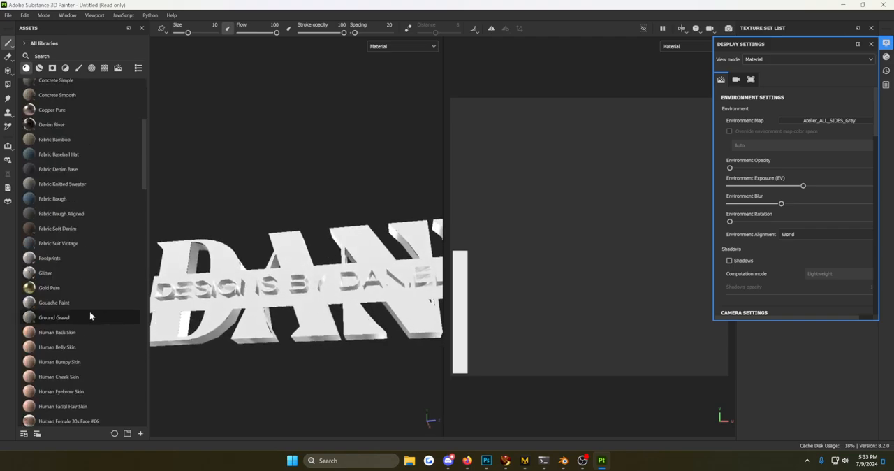
{"action": "left_click", "coordinate": [39, 68]}
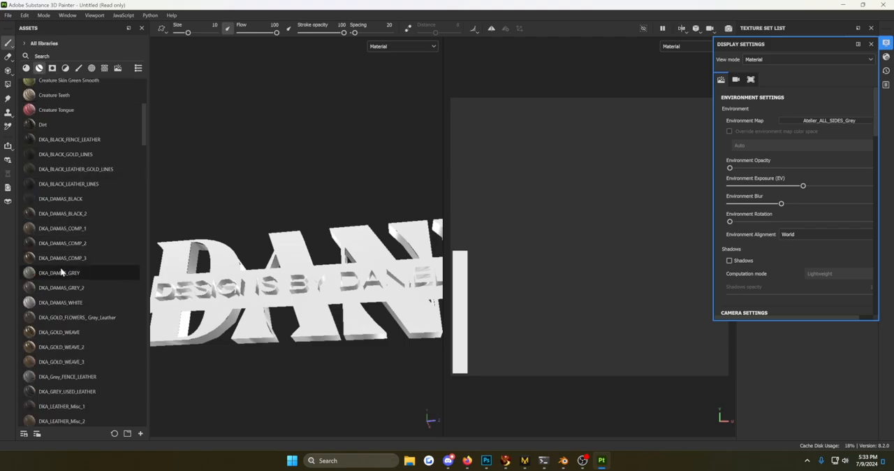
{"action": "scroll", "coordinate": [82, 258], "scroll_direction": "up", "scroll_amount": 2}
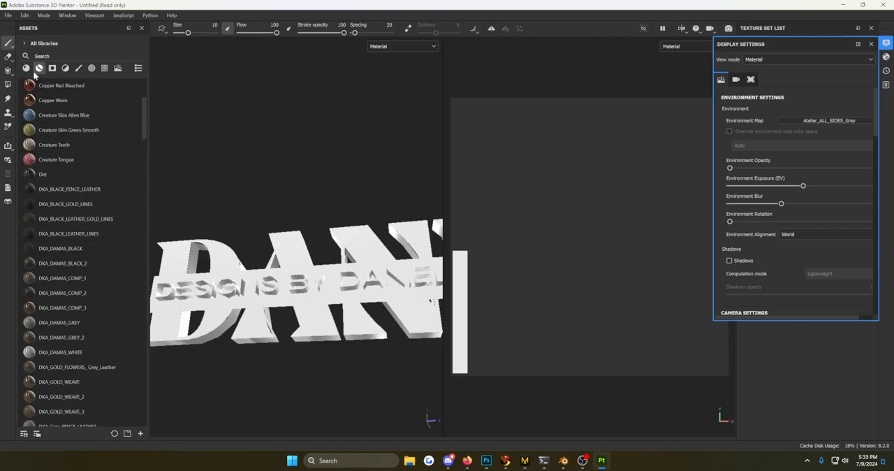
{"action": "scroll", "coordinate": [54, 160], "scroll_direction": "up", "scroll_amount": 5}
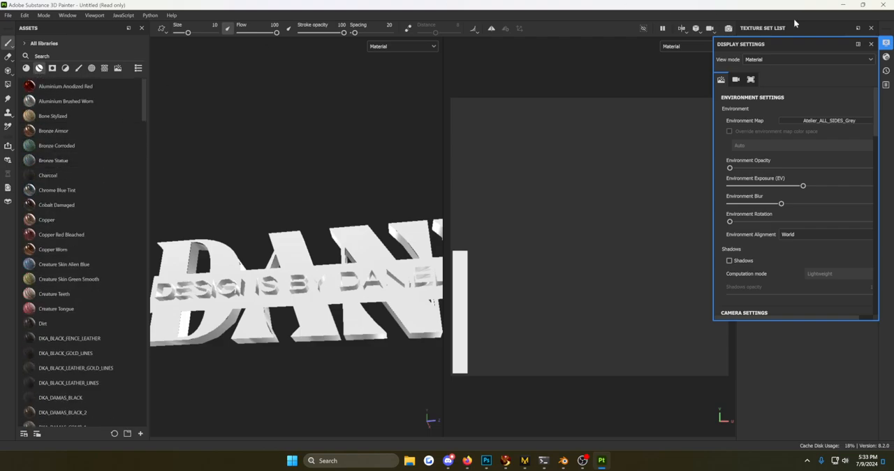
{"action": "left_click", "coordinate": [870, 45]}
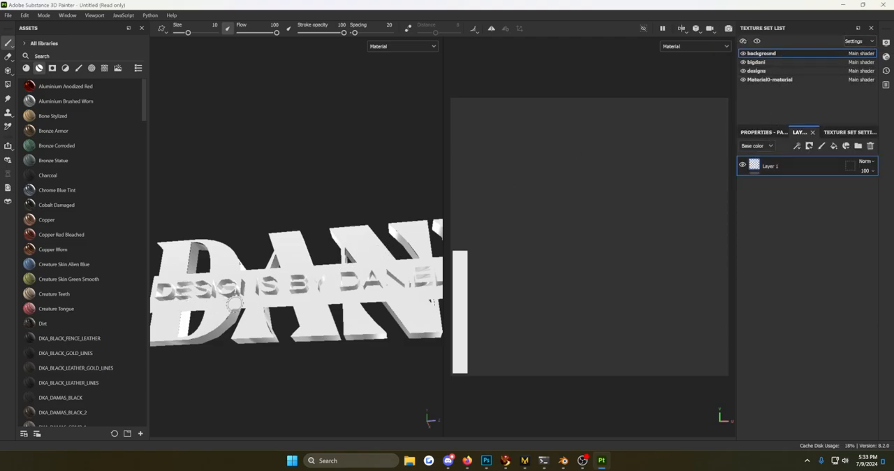
{"action": "scroll", "coordinate": [78, 310], "scroll_direction": "down", "scroll_amount": 12}
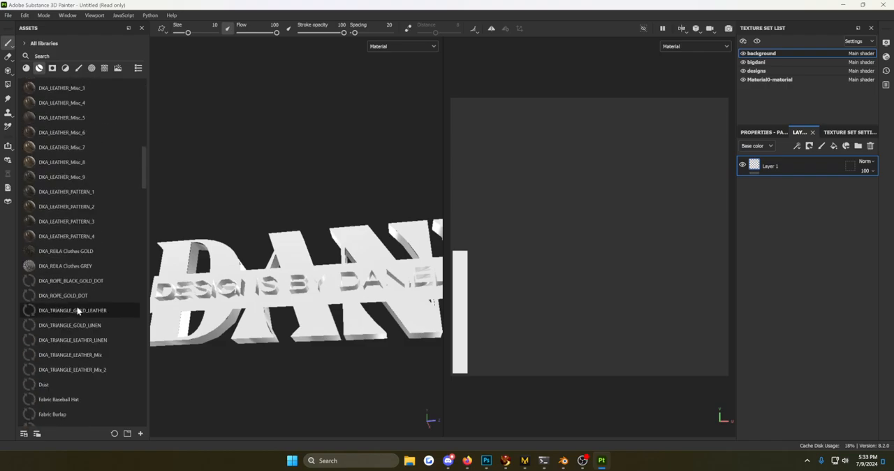
{"action": "scroll", "coordinate": [77, 311], "scroll_direction": "up", "scroll_amount": 3}
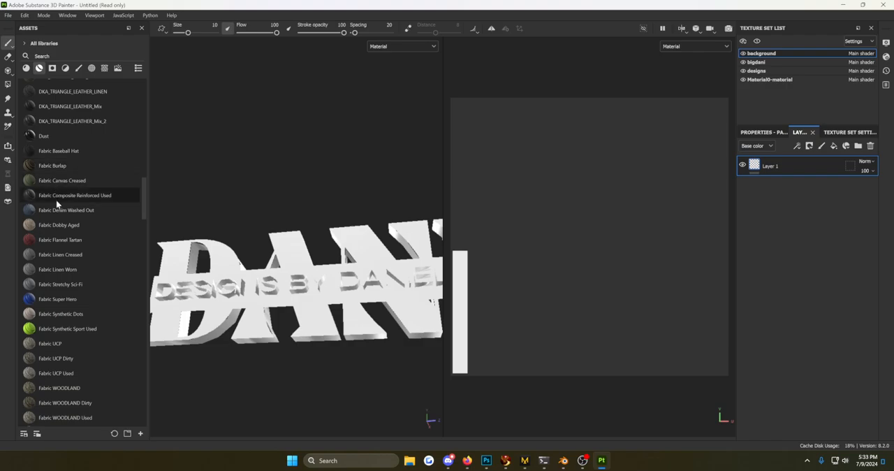
{"action": "scroll", "coordinate": [56, 210], "scroll_direction": "down", "scroll_amount": 3}
{"action": "scroll", "coordinate": [57, 218], "scroll_direction": "down", "scroll_amount": 15}
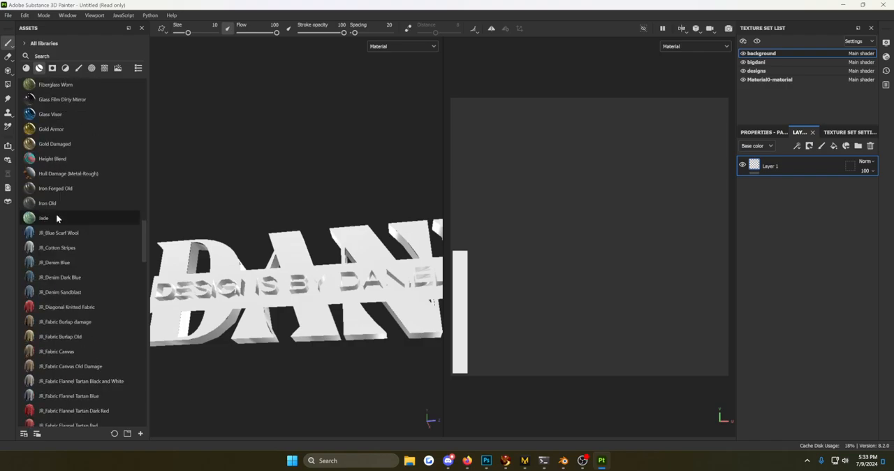
{"action": "scroll", "coordinate": [57, 218], "scroll_direction": "down", "scroll_amount": 15}
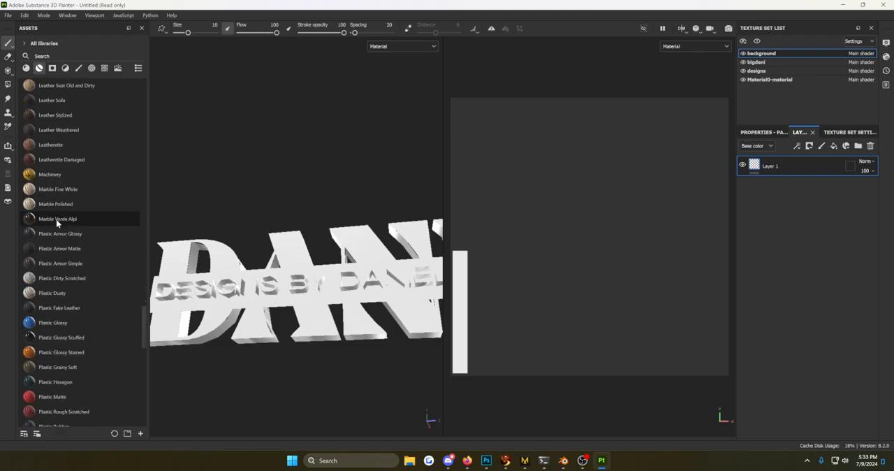
{"action": "scroll", "coordinate": [64, 230], "scroll_direction": "down", "scroll_amount": 2}
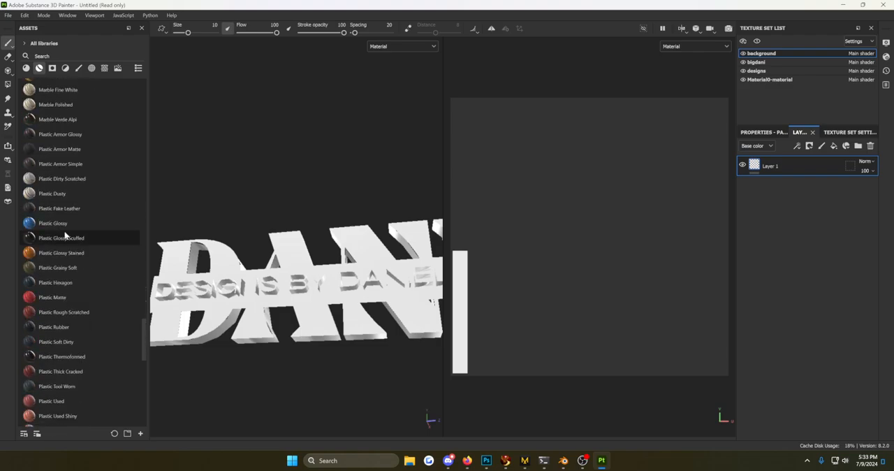
{"action": "mouse_move", "coordinate": [63, 206]}
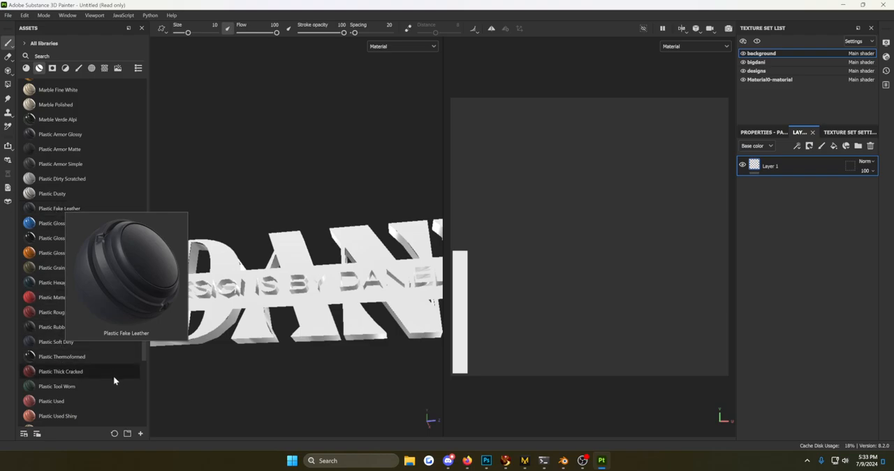
{"action": "mouse_move", "coordinate": [50, 333]}
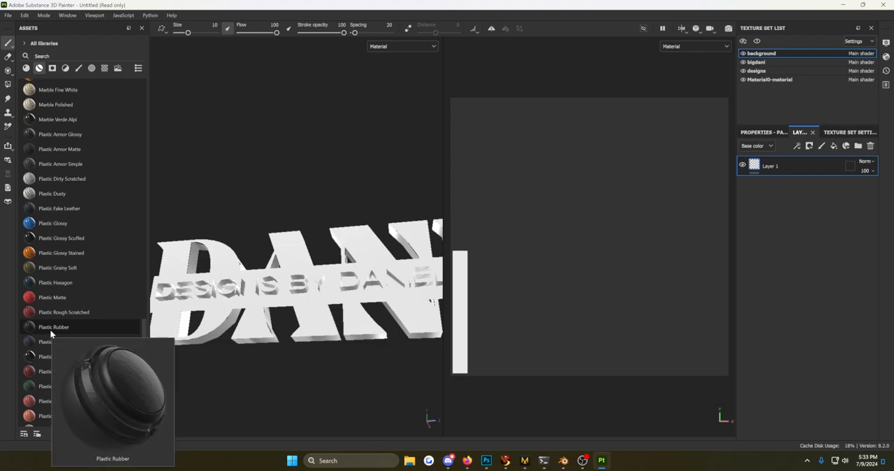
{"action": "left_click_drag", "start_coordinate": [49, 329], "coordinate": [196, 301]}
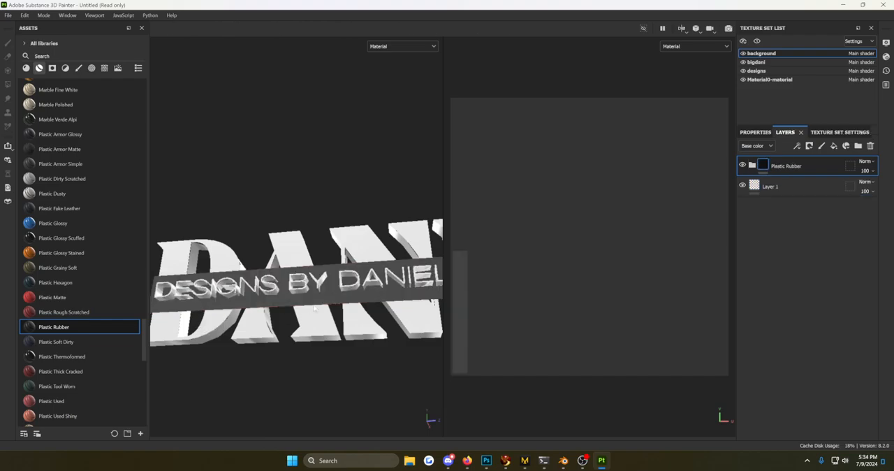
Examine the Plastic Rubber surface on the background bar, its sublayers and the fill properties of its Color layer.
{"action": "scroll", "coordinate": [335, 286], "scroll_direction": "up", "scroll_amount": 8}
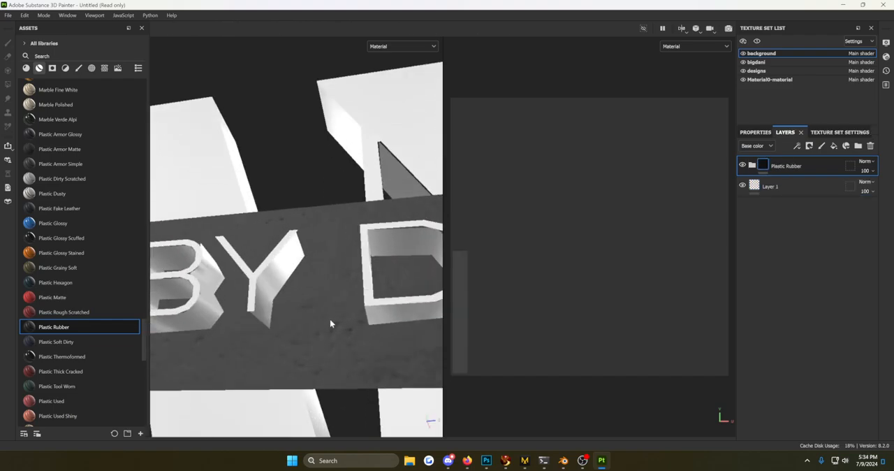
{"action": "mouse_move", "coordinate": [321, 339]}
{"action": "left_mouse_down", "text": "alt"}
{"action": "mouse_move", "coordinate": [319, 323]}
{"action": "mouse_move", "coordinate": [366, 359]}
{"action": "mouse_move", "coordinate": [298, 360]}
{"action": "mouse_move", "coordinate": [339, 351]}
{"action": "mouse_move", "coordinate": [301, 343]}
{"action": "mouse_move", "coordinate": [331, 345]}
{"action": "left_mouse_up", "text": "alt"}
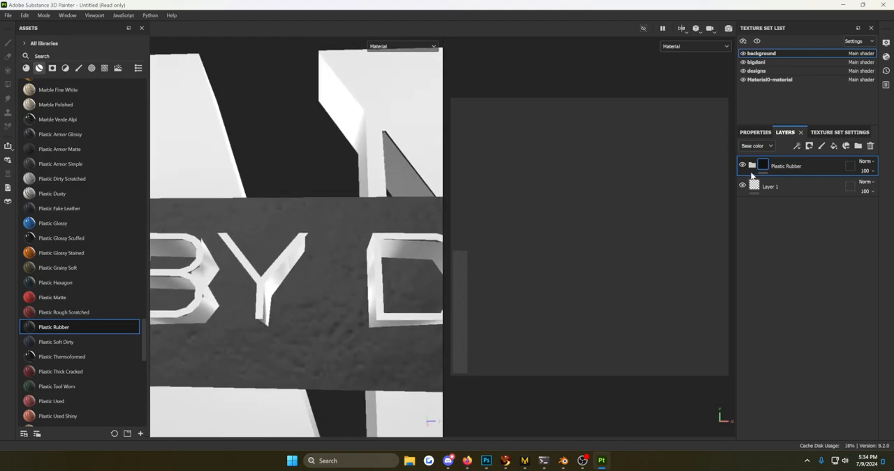
{"action": "left_click", "coordinate": [752, 166]}
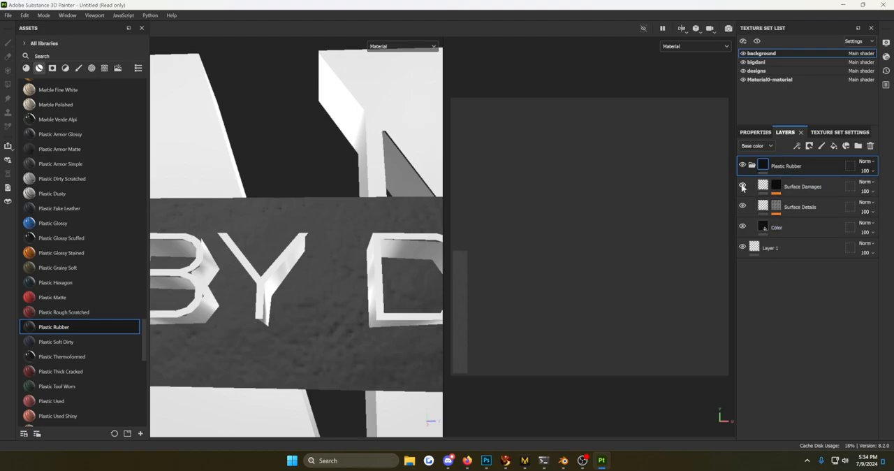
{"action": "left_click", "coordinate": [742, 226]}
{"action": "left_click", "coordinate": [742, 225]}
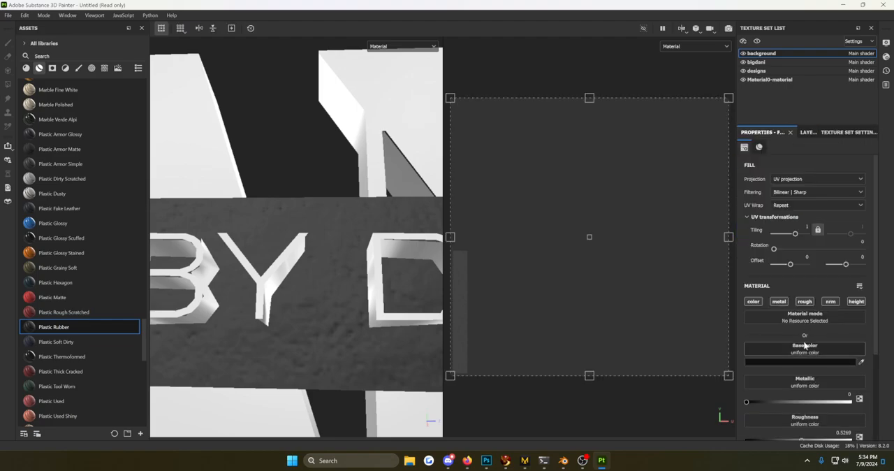
{"action": "scroll", "coordinate": [806, 342], "scroll_direction": "down", "scroll_amount": 3}
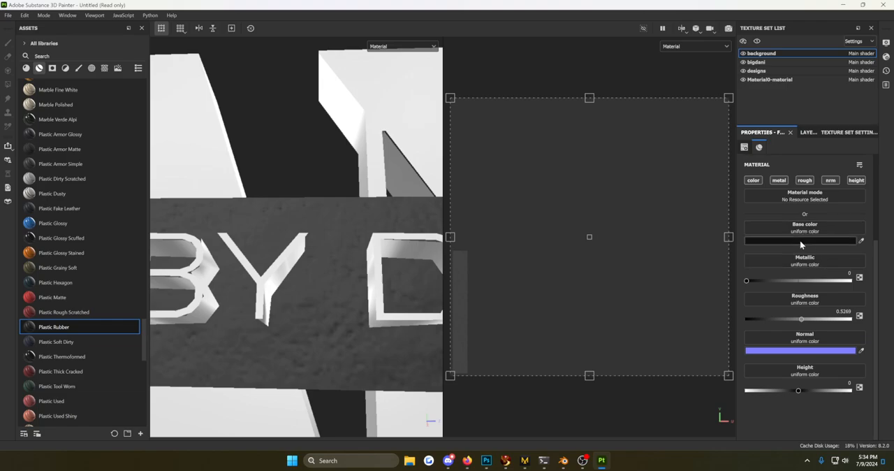
{"action": "left_click", "coordinate": [805, 132]}
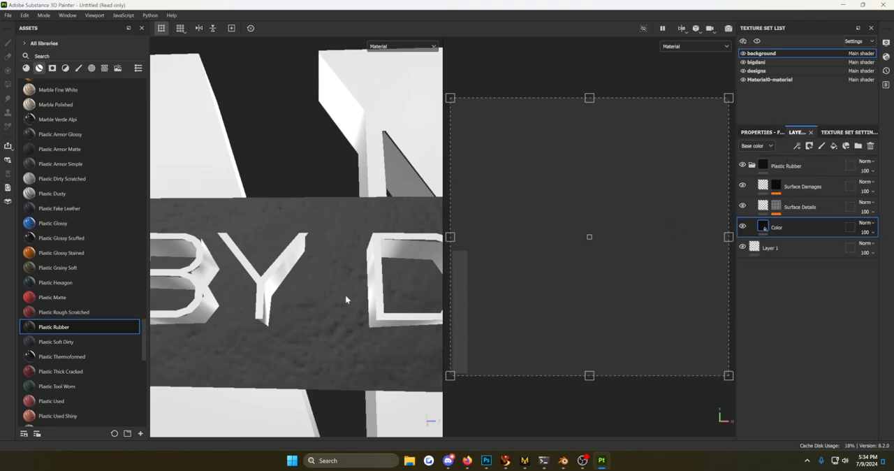
{"action": "scroll", "coordinate": [227, 293], "scroll_direction": "up", "scroll_amount": 3}
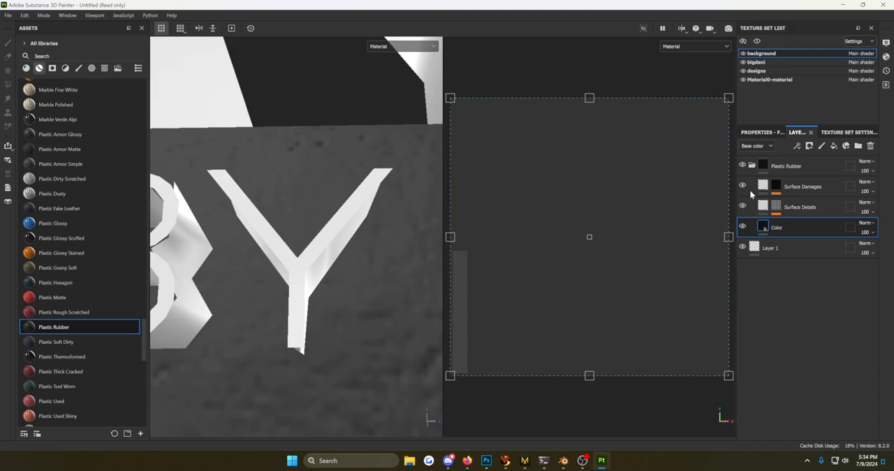
{"action": "scroll", "coordinate": [375, 312], "scroll_direction": "down", "scroll_amount": 3}
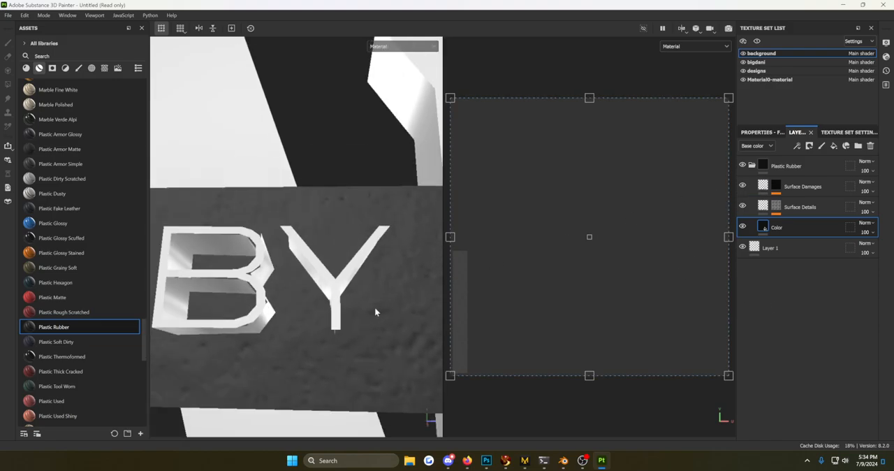
{"action": "scroll", "coordinate": [376, 312], "scroll_direction": "down", "scroll_amount": 3}
{"action": "left_click_drag", "start_coordinate": [375, 312], "coordinate": [344, 329], "text": "alt"}
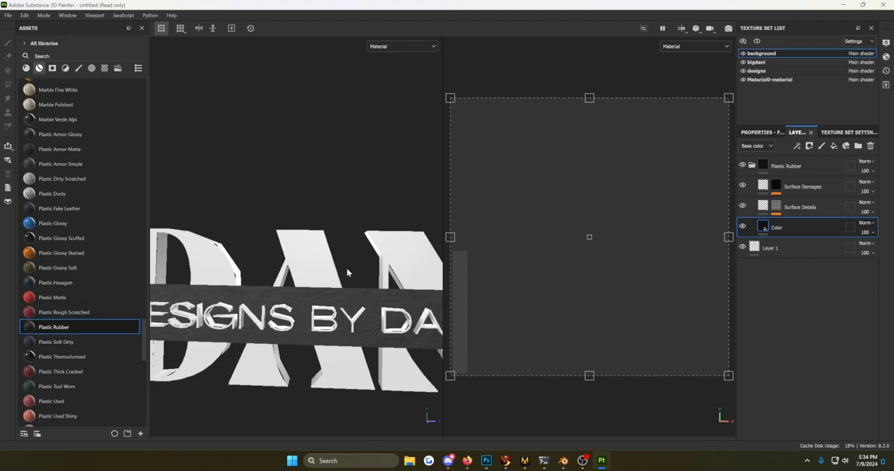
Apply the Plastic Glossy smart material to the large letters' front faces and set its Plastic Base color to grey A0A2A4.
{"action": "left_click_drag", "start_coordinate": [45, 224], "coordinate": [201, 259]}
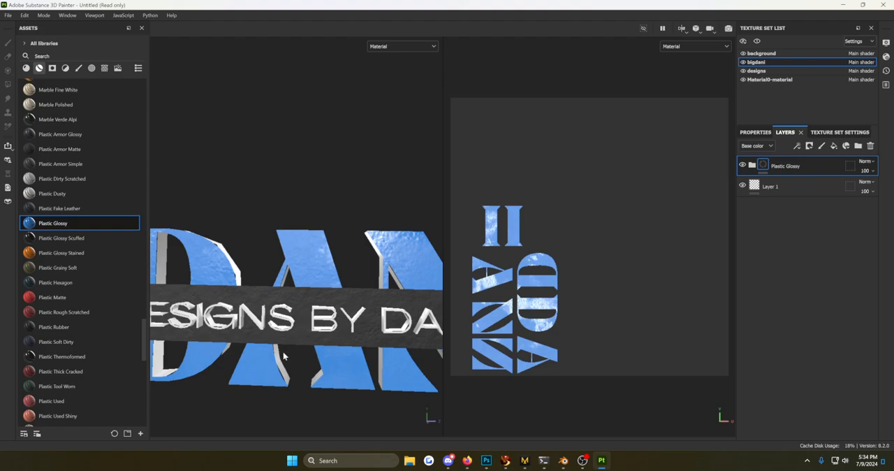
{"action": "left_click", "coordinate": [752, 165]}
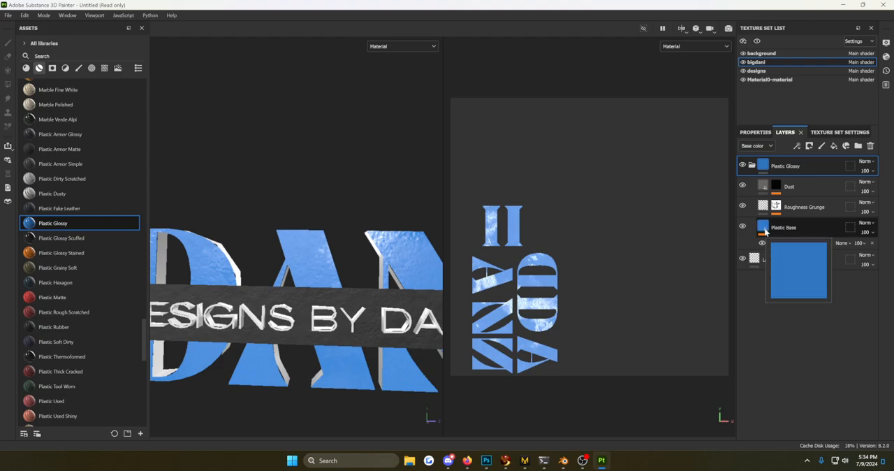
{"action": "left_click", "coordinate": [766, 233]}
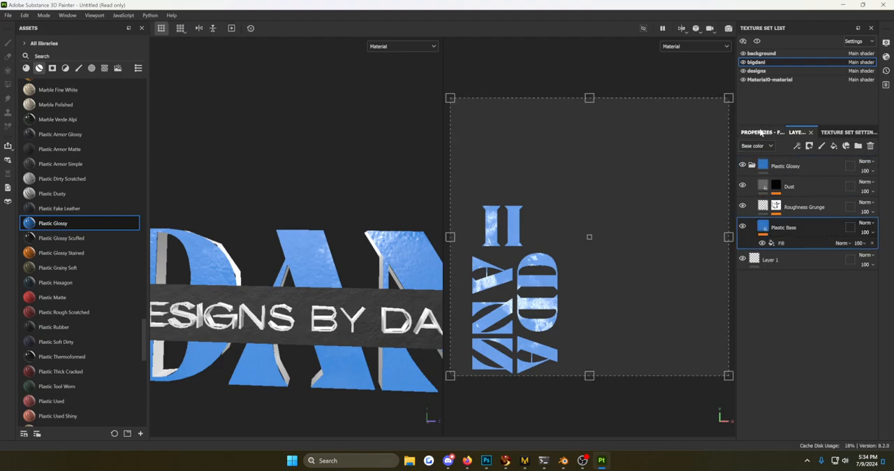
{"action": "left_click", "coordinate": [775, 252]}
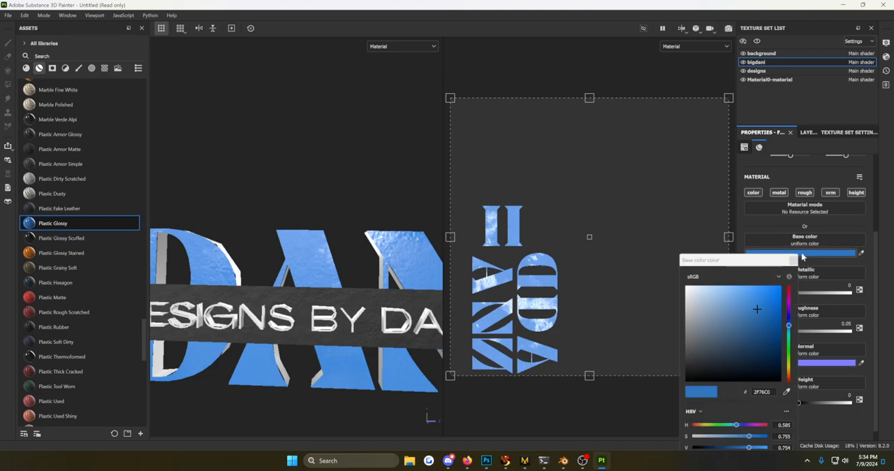
{"action": "left_click", "coordinate": [688, 292]}
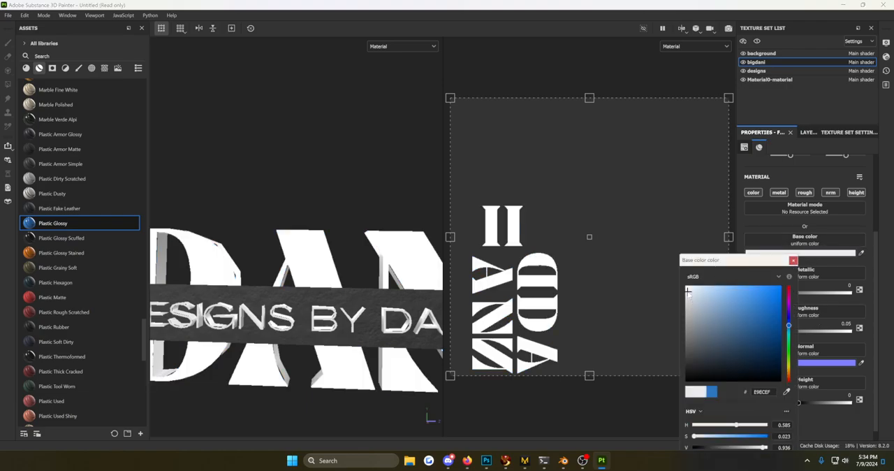
{"action": "left_click_drag", "start_coordinate": [688, 292], "coordinate": [688, 311]}
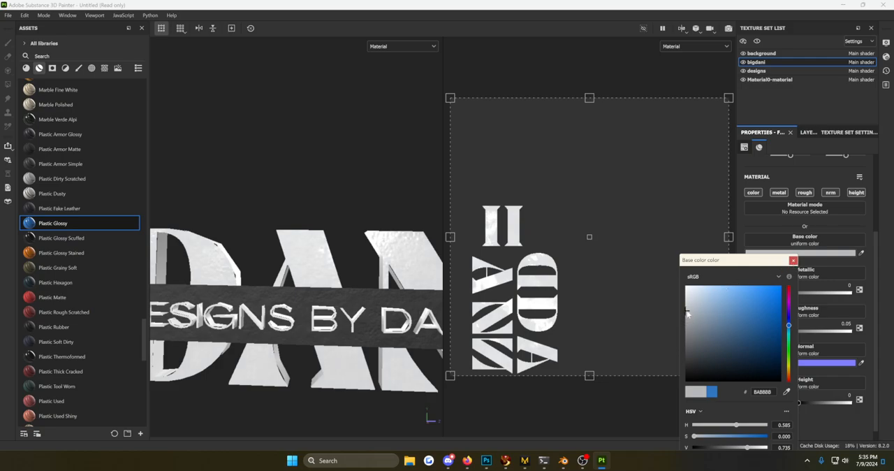
{"action": "left_click_drag", "start_coordinate": [687, 314], "coordinate": [688, 319]}
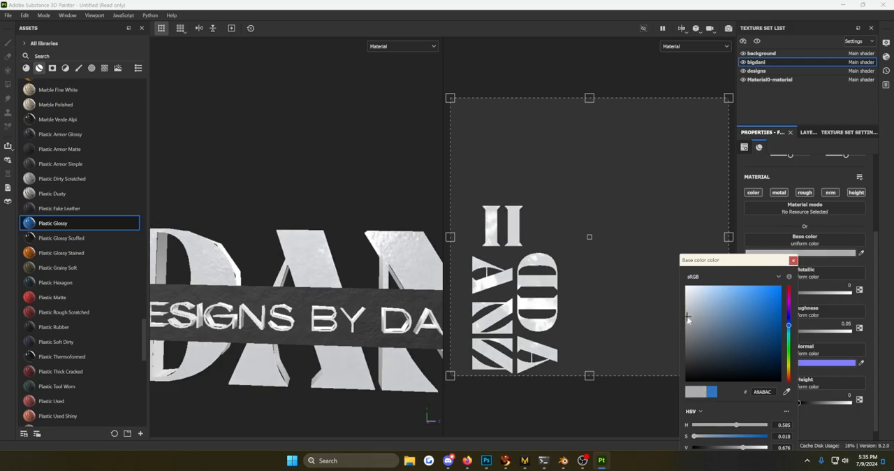
{"action": "left_click", "coordinate": [793, 261]}
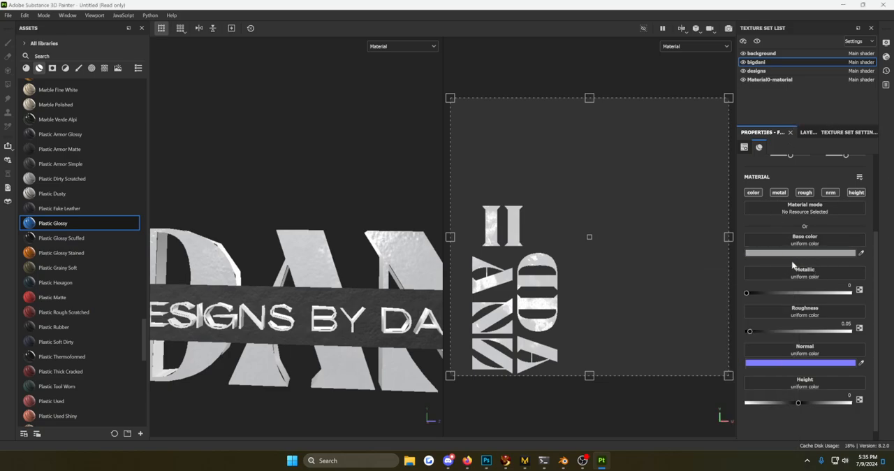
Hide the Roughness Grunge layer in the large letters' Plastic Glossy material, comparing the finish on the model.
{"action": "left_click", "coordinate": [809, 132]}
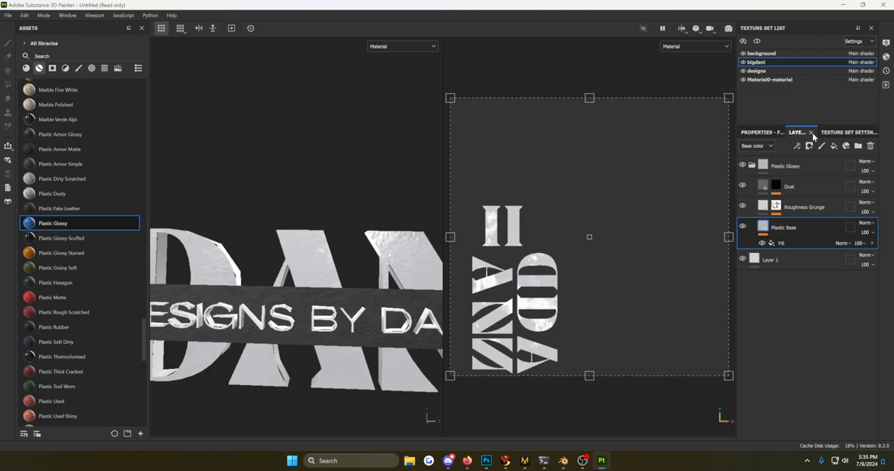
{"action": "left_click", "coordinate": [743, 207]}
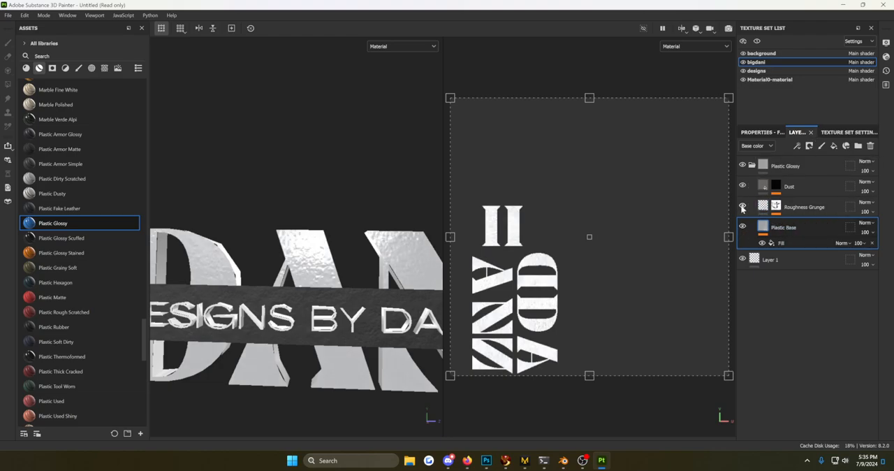
{"action": "left_click", "coordinate": [743, 207]}
{"action": "scroll", "coordinate": [410, 301], "scroll_direction": "up", "scroll_amount": 3}
{"action": "mouse_move", "coordinate": [409, 297]}
{"action": "left_mouse_down", "text": "alt"}
{"action": "mouse_move", "coordinate": [388, 294]}
{"action": "mouse_move", "coordinate": [397, 300]}
{"action": "left_mouse_up", "text": "alt"}
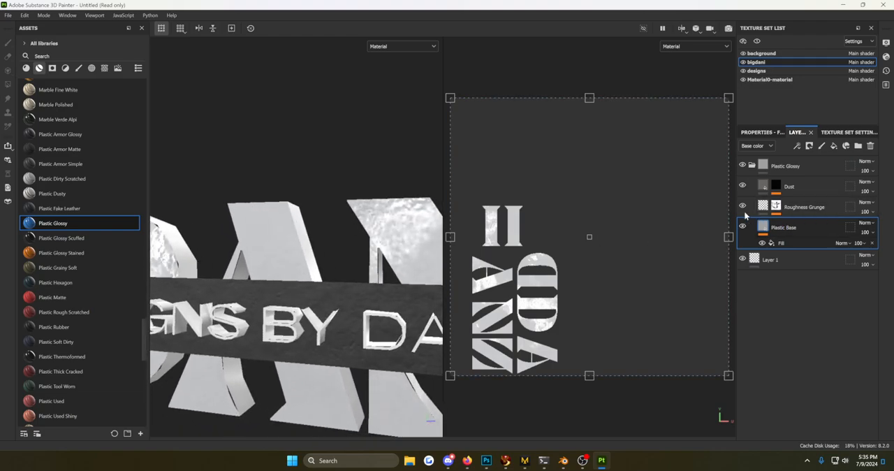
{"action": "left_click", "coordinate": [743, 207]}
{"action": "left_click", "coordinate": [743, 186]}
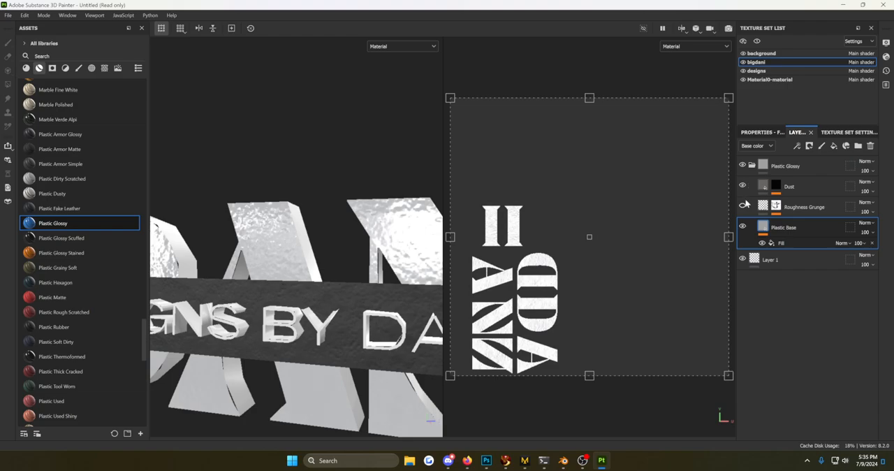
{"action": "left_click", "coordinate": [742, 207]}
{"action": "scroll", "coordinate": [381, 301], "scroll_direction": "down", "scroll_amount": 2}
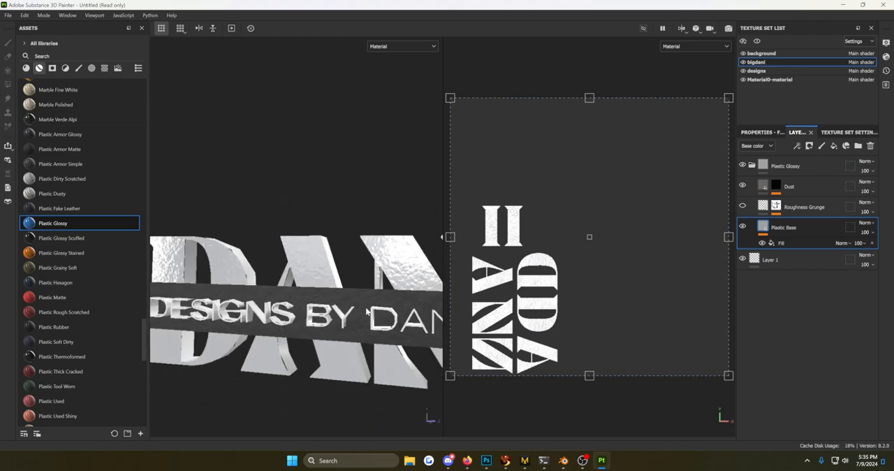
{"action": "left_click_drag", "start_coordinate": [366, 308], "coordinate": [359, 293], "text": "alt"}
{"action": "left_click_drag", "start_coordinate": [343, 298], "coordinate": [360, 311], "text": "alt"}
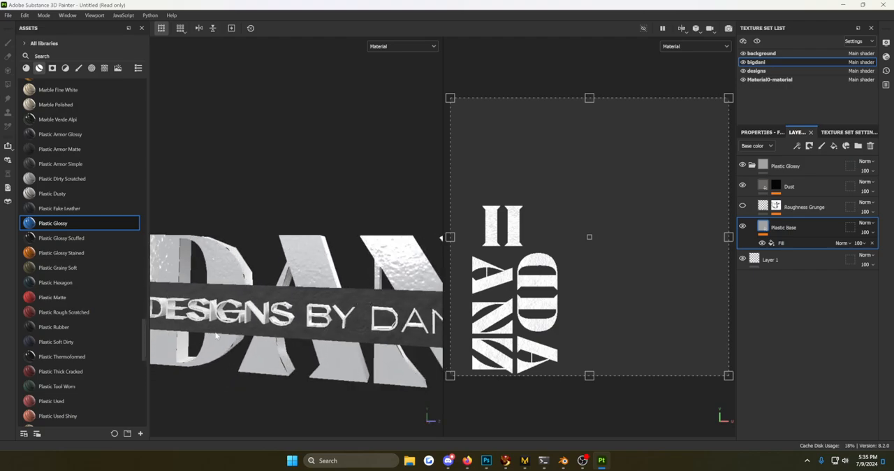
Apply the Silver Armor smart material to the sides of the large letters and to the small lettering on the bar.
{"action": "mouse_move", "coordinate": [95, 239]}
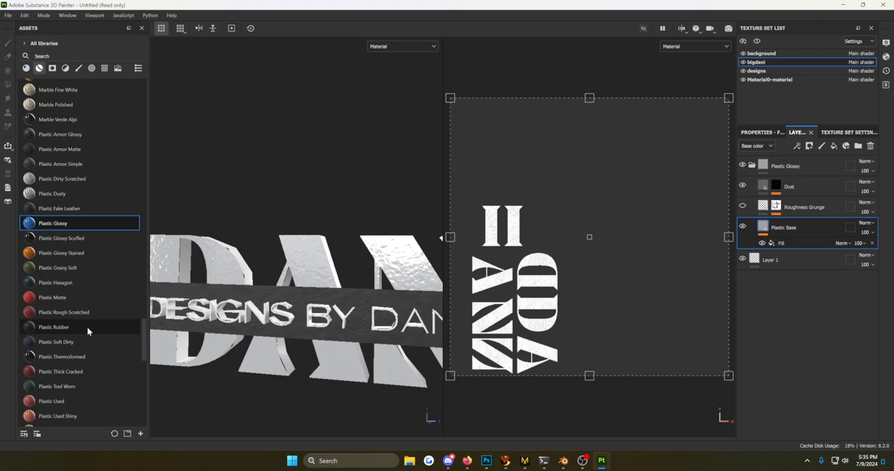
{"action": "scroll", "coordinate": [87, 326], "scroll_direction": "down", "scroll_amount": 2}
{"action": "mouse_move", "coordinate": [86, 332]}
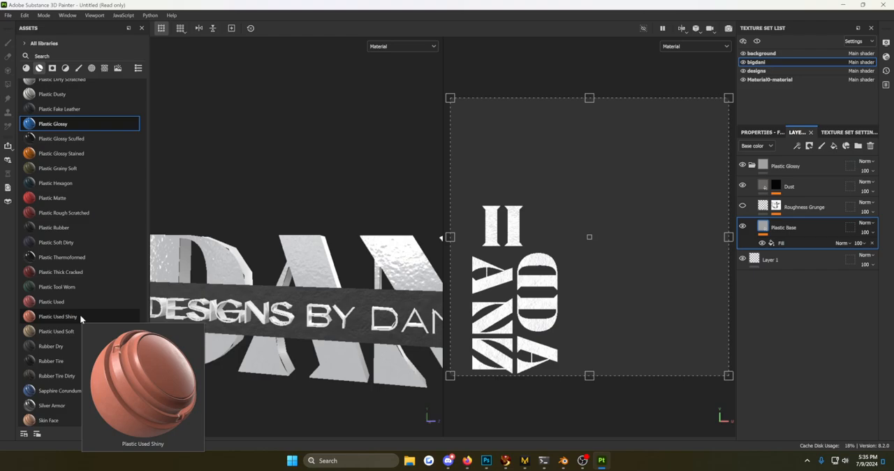
{"action": "mouse_move", "coordinate": [51, 410]}
{"action": "left_click_drag", "start_coordinate": [52, 409], "coordinate": [262, 279]}
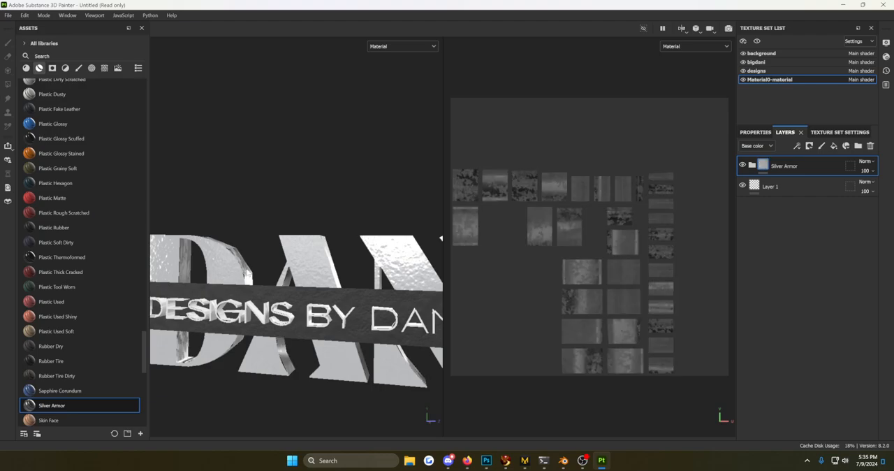
{"action": "left_click_drag", "start_coordinate": [250, 285], "coordinate": [231, 314], "text": "alt"}
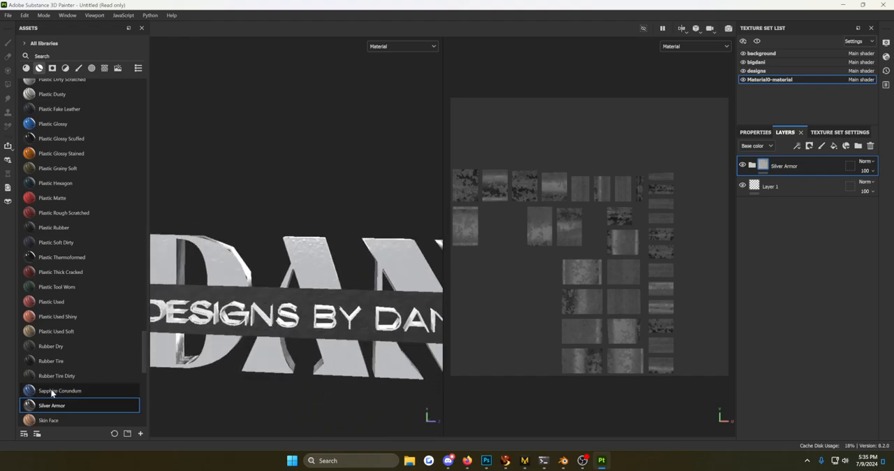
{"action": "left_click_drag", "start_coordinate": [42, 406], "coordinate": [218, 325]}
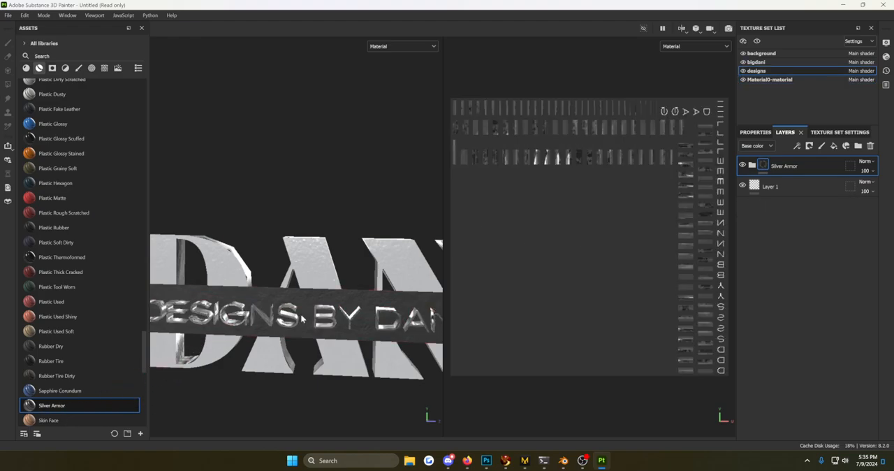
{"action": "left_click_drag", "start_coordinate": [302, 319], "coordinate": [392, 291], "text": "alt"}
Hide the Sharpen, Grunge and Edges layers in the Silver Armor material of the designs texture set.
{"action": "left_click", "coordinate": [752, 165]}
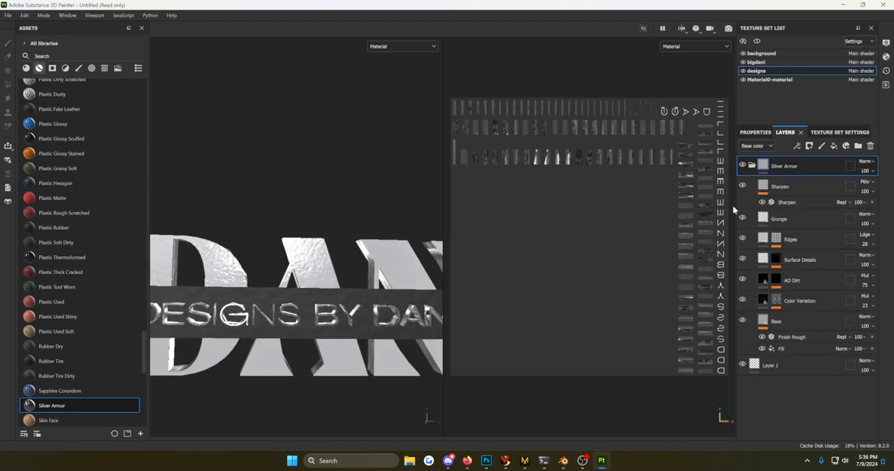
{"action": "scroll", "coordinate": [409, 328], "scroll_direction": "up", "scroll_amount": 2}
{"action": "left_click_drag", "start_coordinate": [392, 244], "coordinate": [368, 251], "text": "alt"}
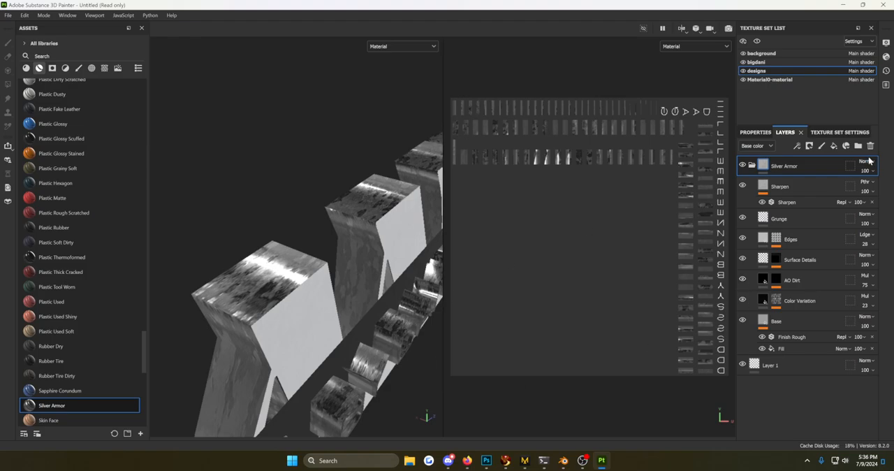
{"action": "left_click_drag", "start_coordinate": [393, 365], "coordinate": [359, 351], "text": "alt"}
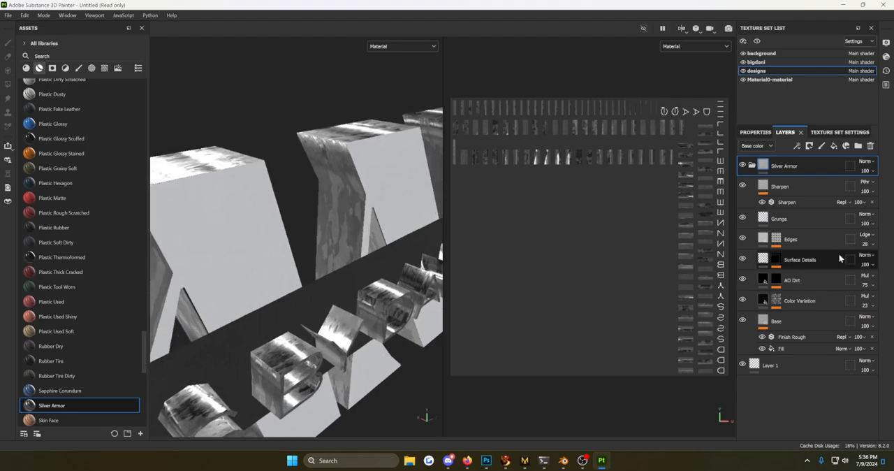
{"action": "left_click", "coordinate": [741, 239]}
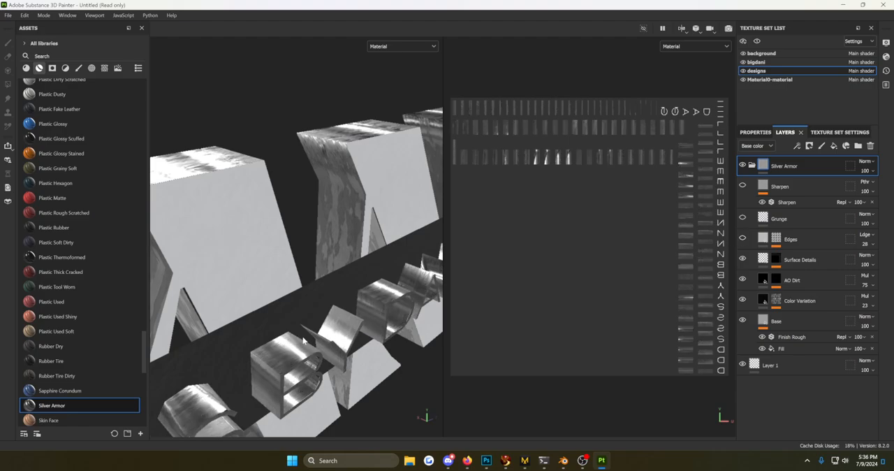
{"action": "left_click_drag", "start_coordinate": [302, 341], "coordinate": [202, 333], "text": "alt"}
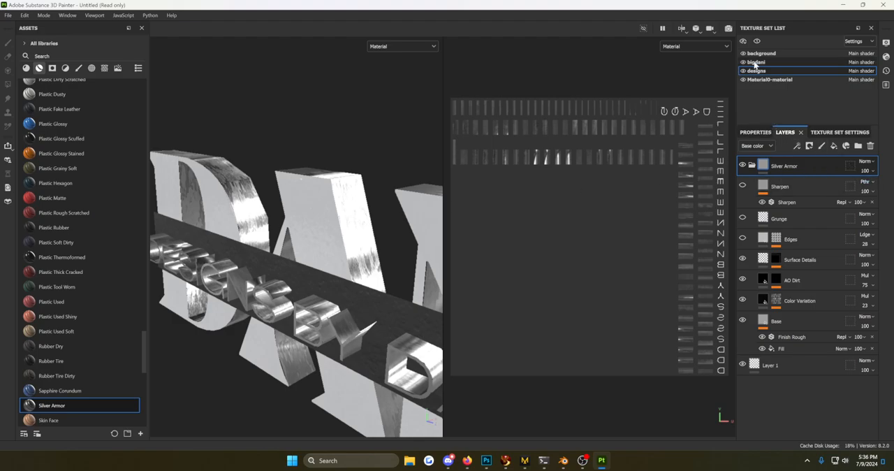
Hide the Sharpen, Grunge and Edges layers in the Silver Armor material of the Material0-material texture set, checking the finish around the logo.
{"action": "left_click", "coordinate": [756, 62]}
{"action": "left_click", "coordinate": [761, 79]}
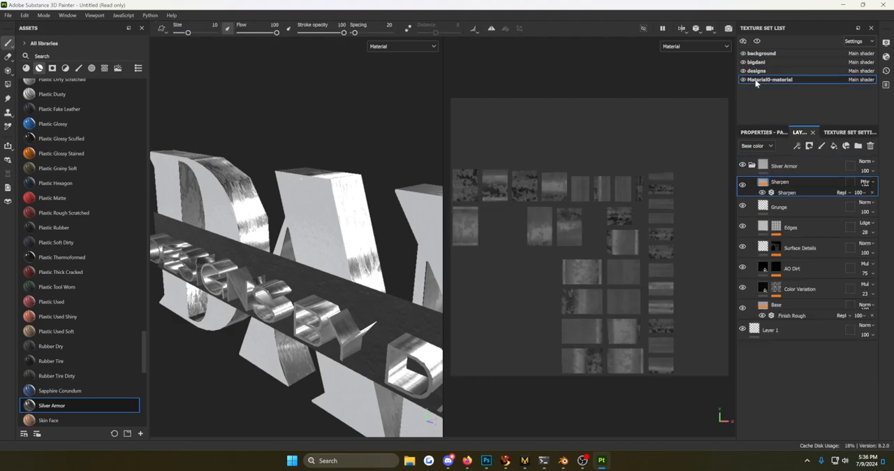
{"action": "left_click", "coordinate": [742, 218]}
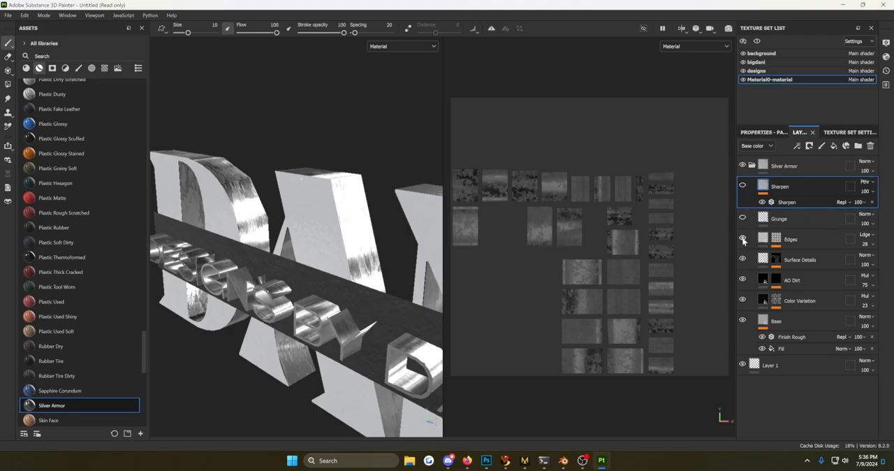
{"action": "left_click", "coordinate": [743, 238]}
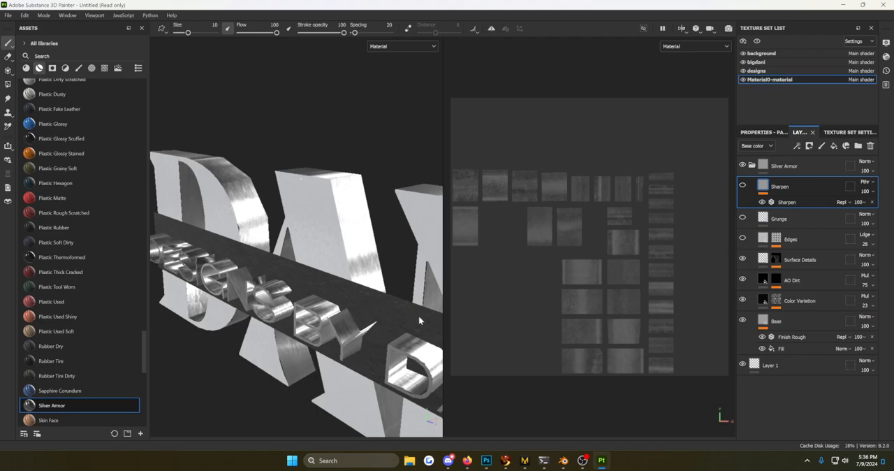
{"action": "left_click_drag", "start_coordinate": [418, 317], "coordinate": [394, 334], "text": "alt"}
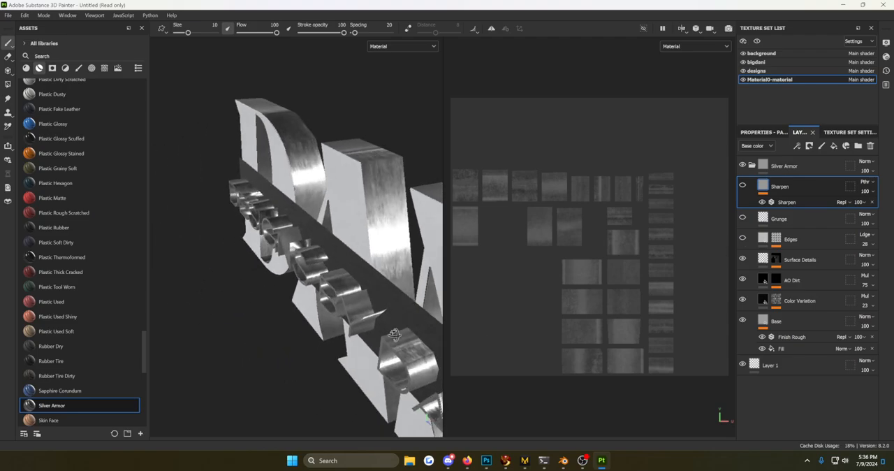
{"action": "left_click", "coordinate": [755, 71]}
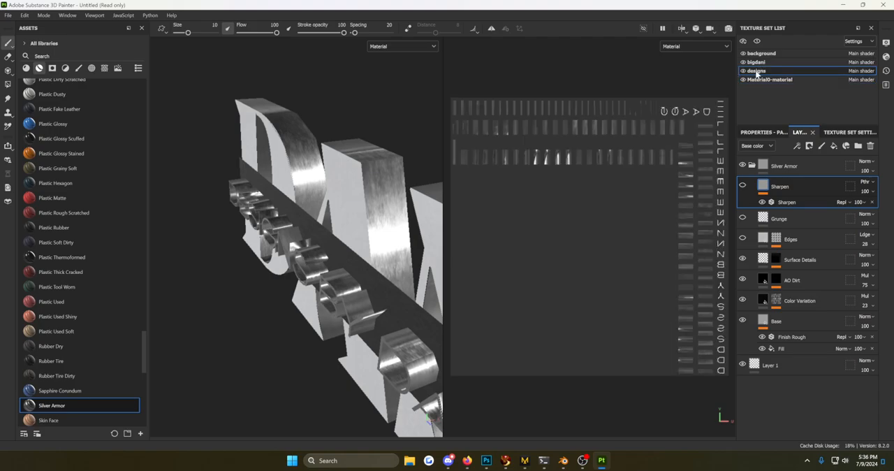
{"action": "left_click", "coordinate": [764, 63]}
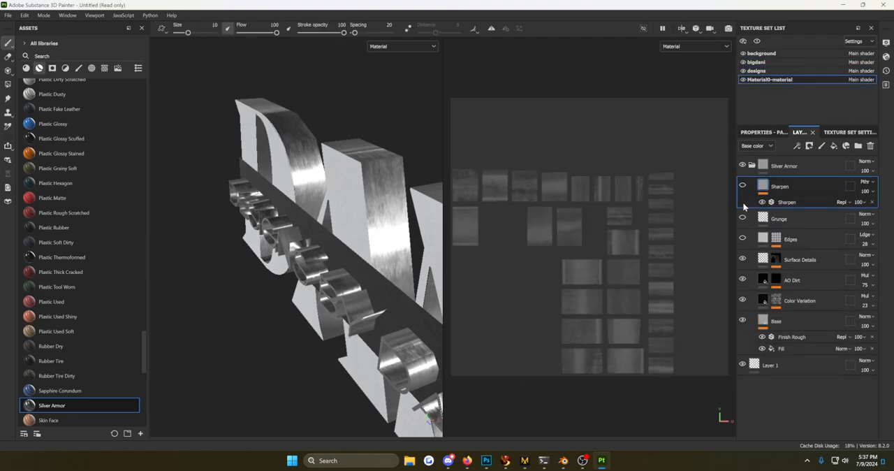
{"action": "scroll", "coordinate": [378, 302], "scroll_direction": "down", "scroll_amount": 1}
{"action": "left_click_drag", "start_coordinate": [378, 302], "coordinate": [451, 257], "text": "alt"}
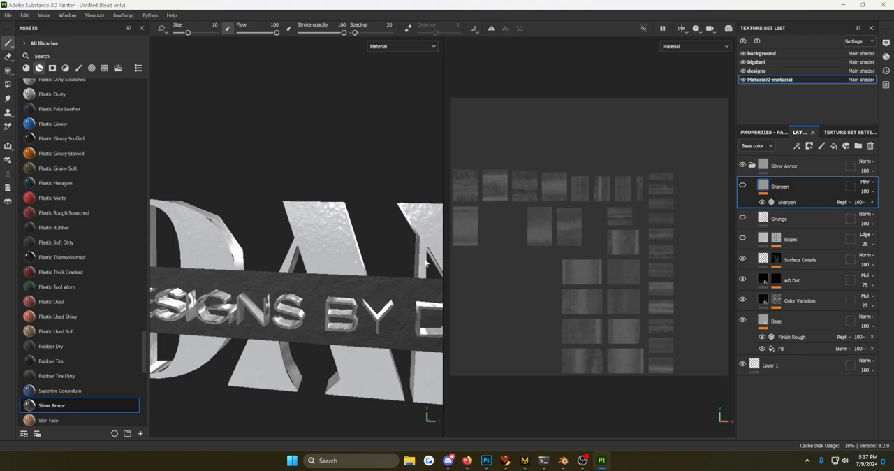
{"action": "scroll", "coordinate": [380, 277], "scroll_direction": "down", "scroll_amount": 1}
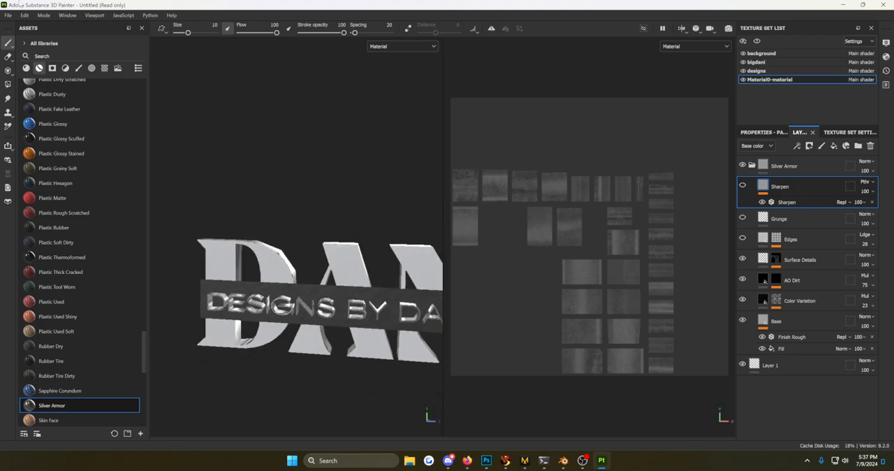
Start a texture export with the Danilogo folder in Downloads as the output directory.
{"action": "left_click", "coordinate": [10, 14]}
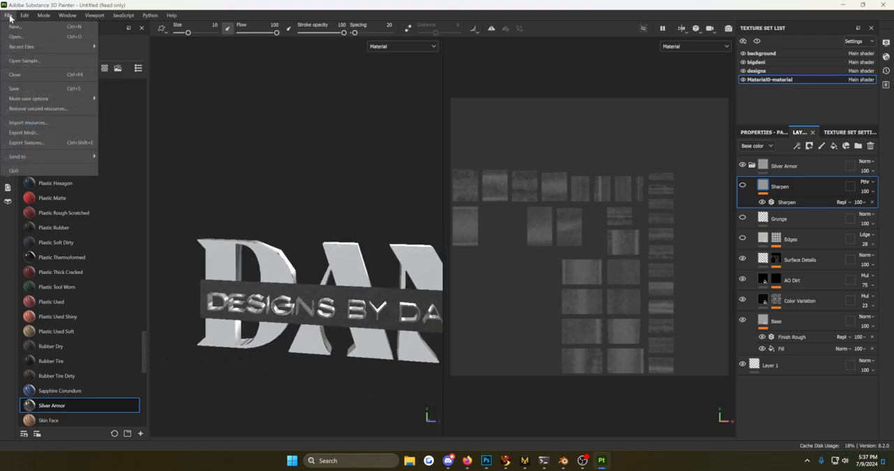
{"action": "left_click", "coordinate": [28, 144]}
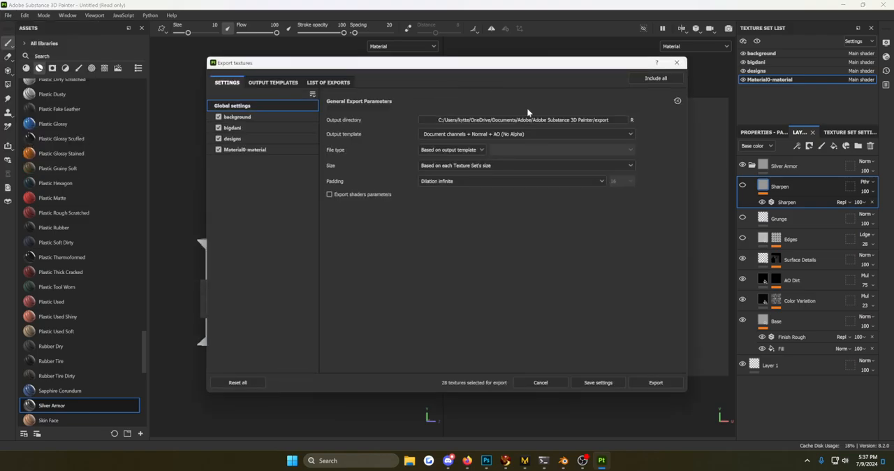
{"action": "left_click", "coordinate": [622, 121]}
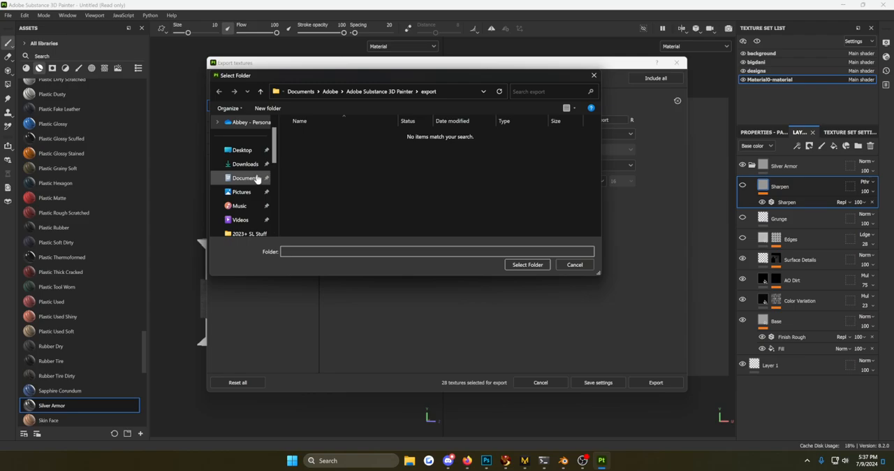
{"action": "left_click", "coordinate": [242, 165]}
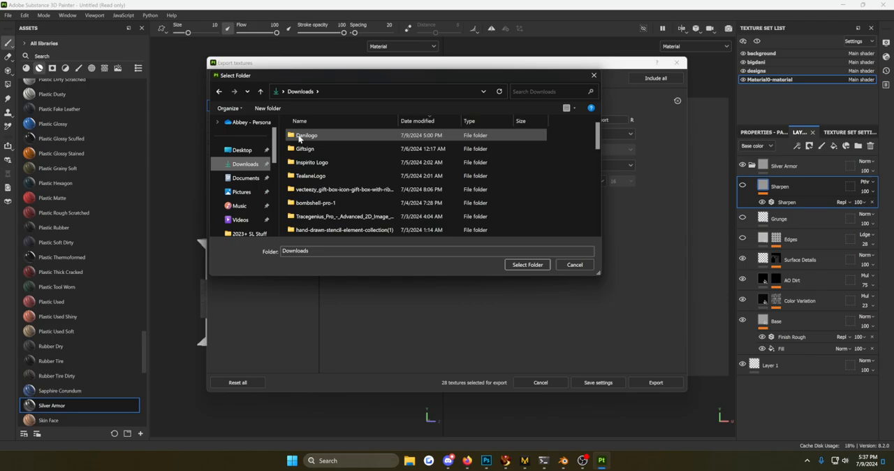
{"action": "left_click", "coordinate": [299, 137]}
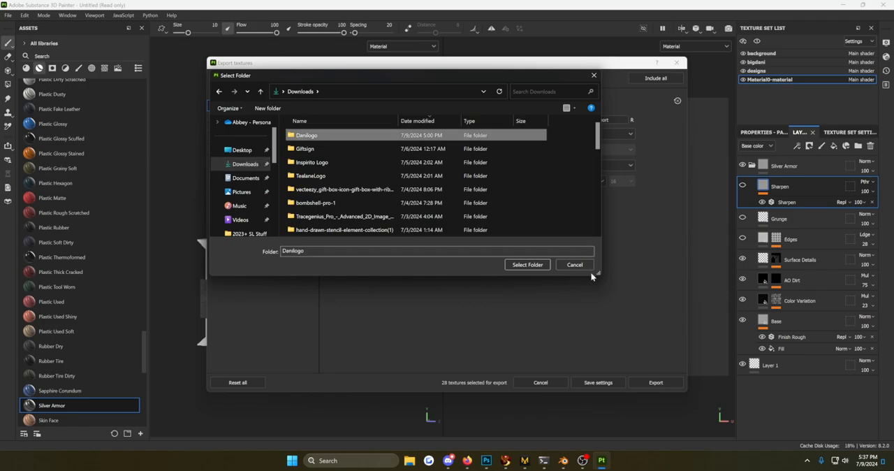
{"action": "left_click", "coordinate": [527, 264]}
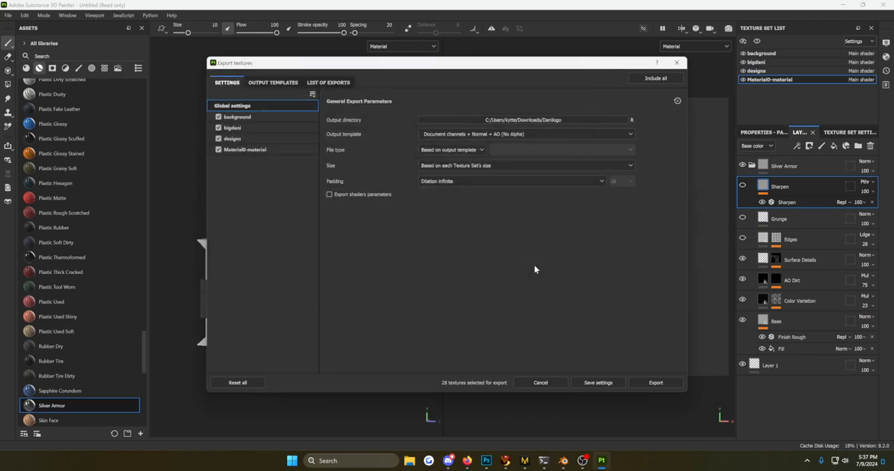
Export all texture sets with the glTF PBR Metal Roughness output template.
{"action": "left_click", "coordinate": [491, 135]}
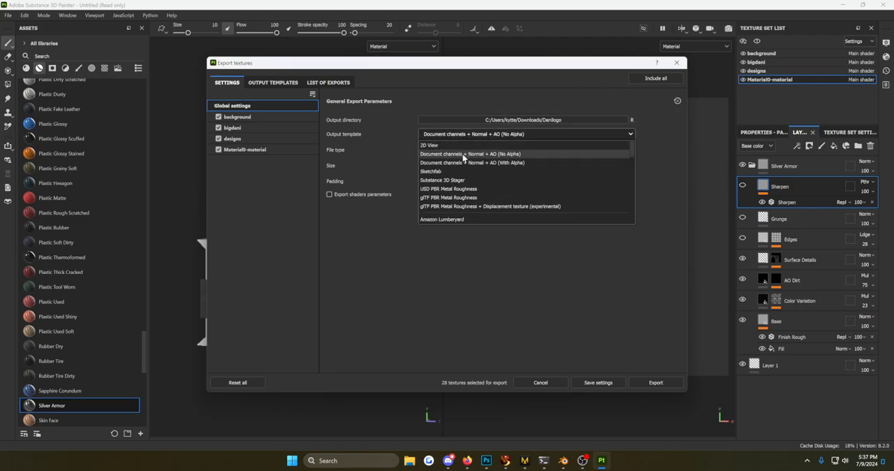
{"action": "left_click", "coordinate": [432, 198]}
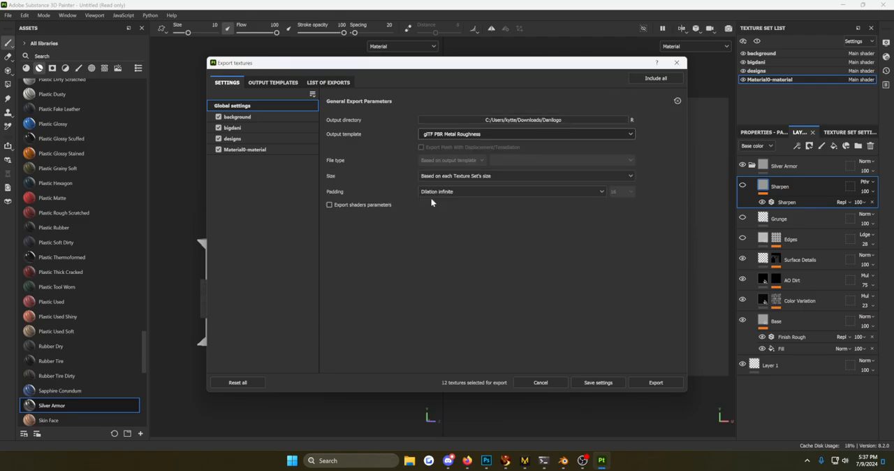
{"action": "left_click", "coordinate": [451, 135]}
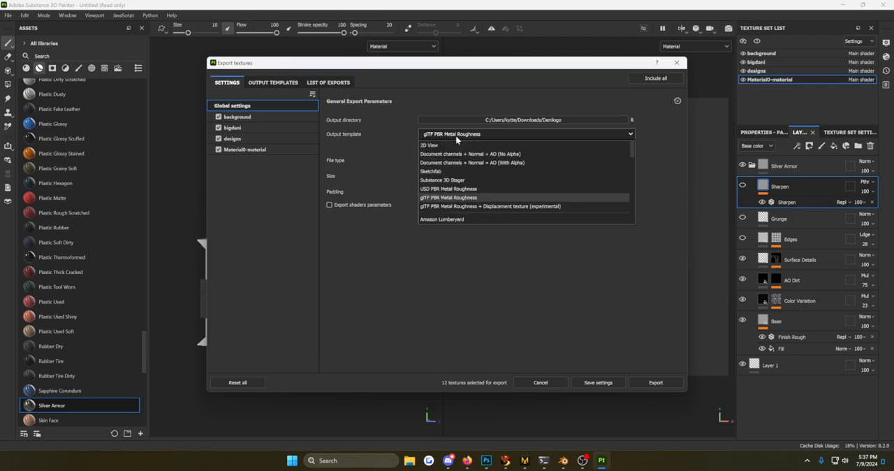
{"action": "left_click", "coordinate": [466, 198]}
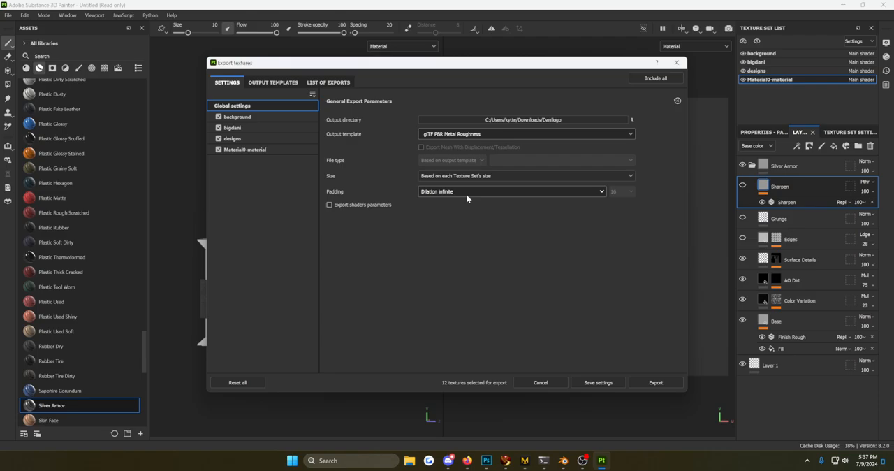
{"action": "left_click", "coordinate": [649, 386]}
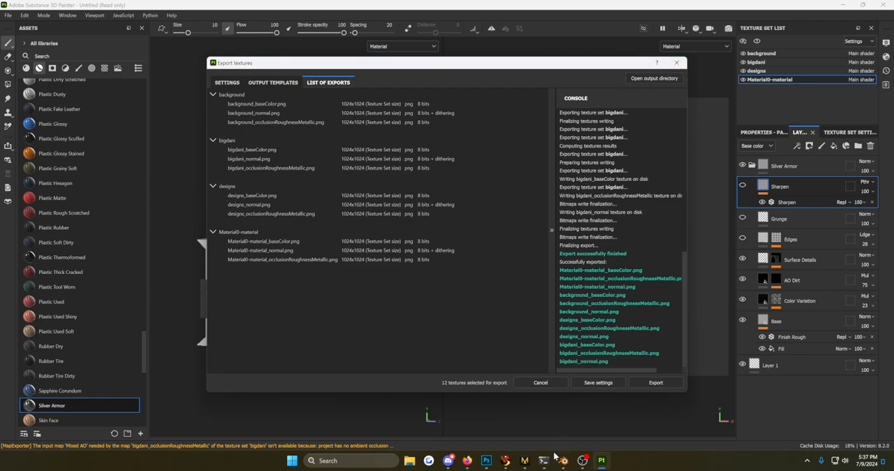
Switch to Firestorm and open the logo object's PBR material picker with face selection enabled, putting away the conversations window.
{"action": "left_click", "coordinate": [506, 460]}
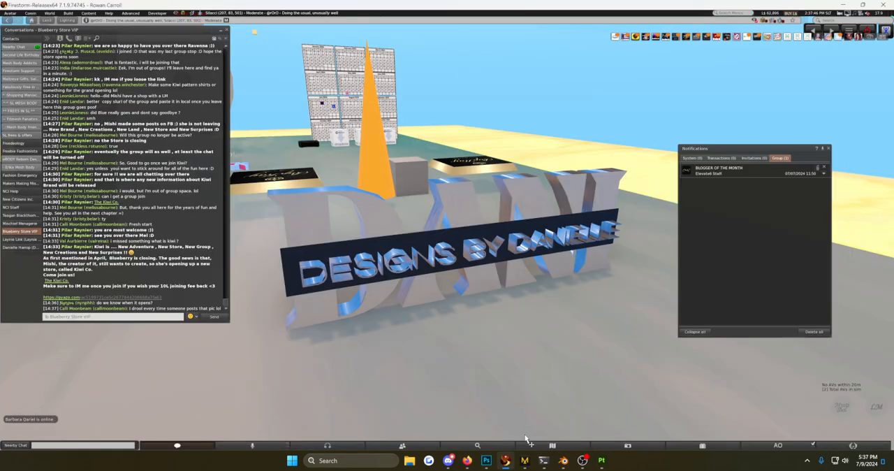
{"action": "left_click", "coordinate": [397, 261]}
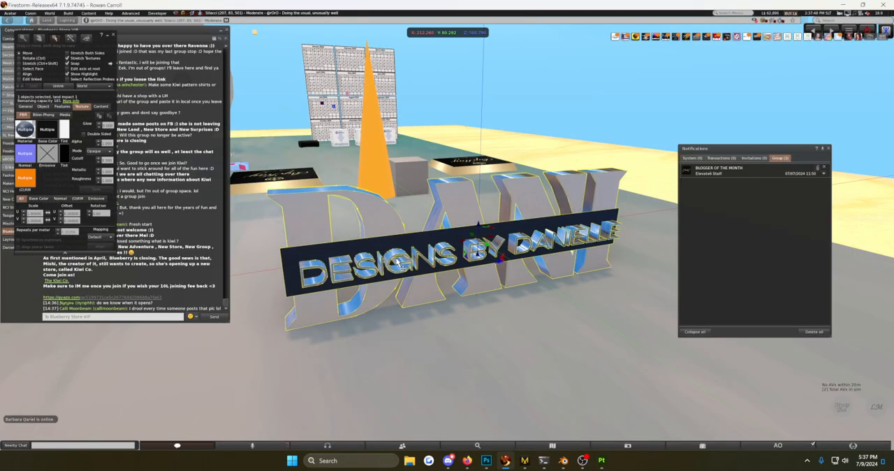
{"action": "left_click", "coordinate": [25, 130]}
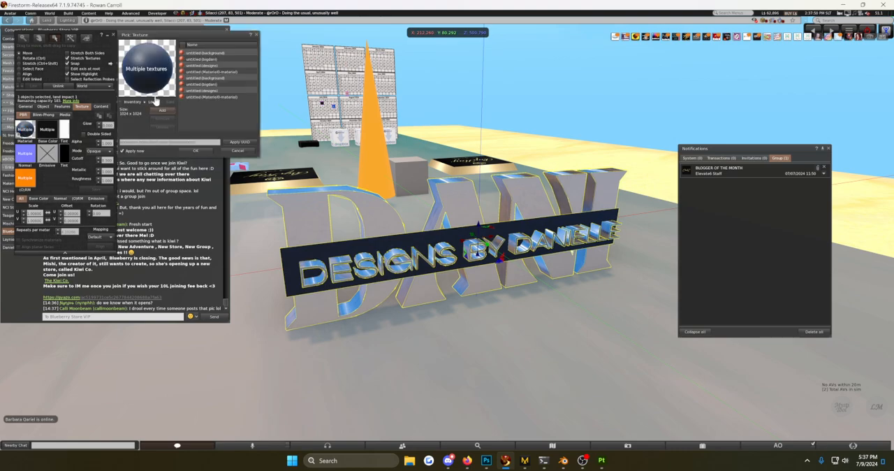
{"action": "left_click", "coordinate": [19, 69]}
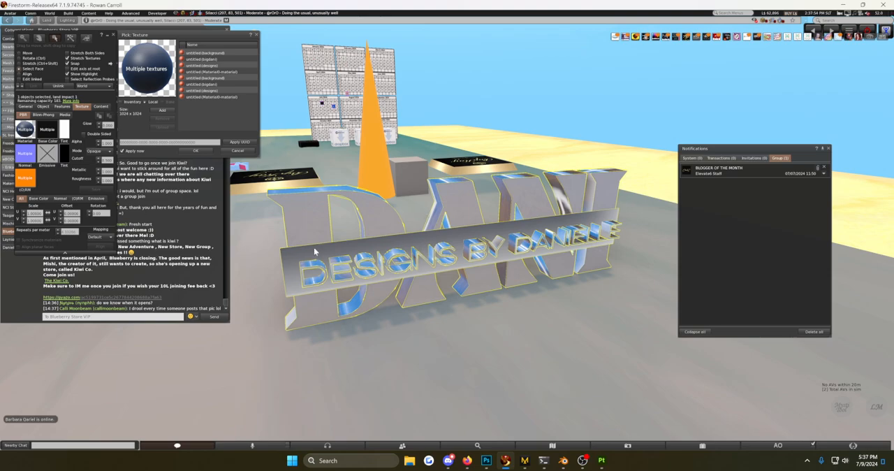
{"action": "left_click", "coordinate": [227, 29]}
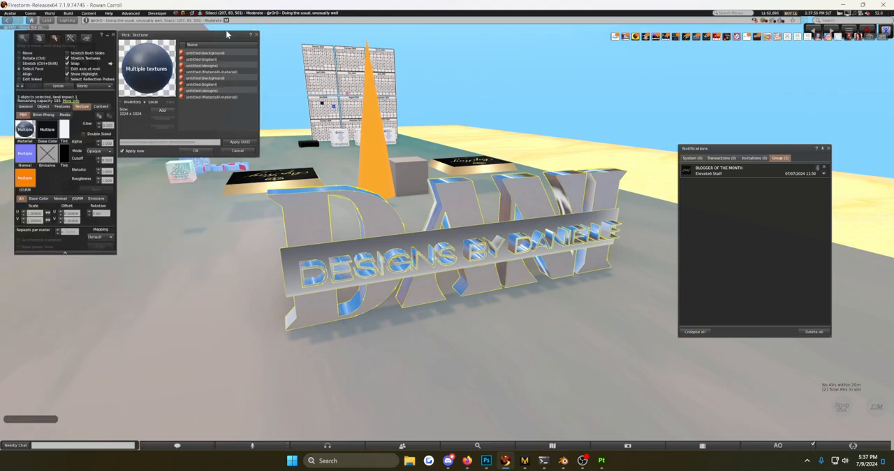
Load Untitled.glb from the Danilogo folder as local materials and apply its designs material to the small lettering's faces.
{"action": "left_click", "coordinate": [389, 257]}
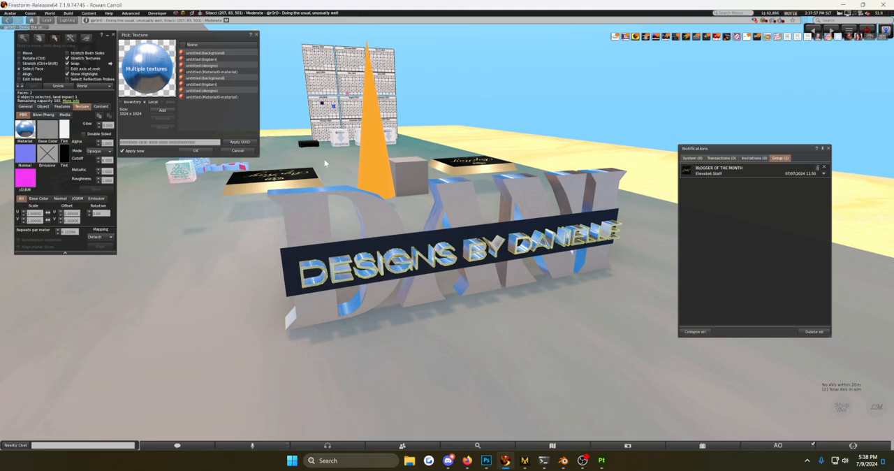
{"action": "left_click", "coordinate": [161, 111]}
{"action": "left_click", "coordinate": [104, 87]}
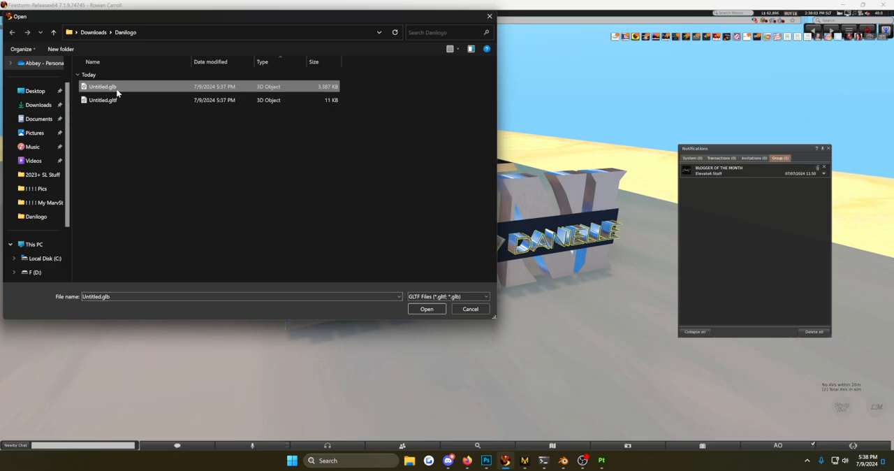
{"action": "left_click", "coordinate": [427, 308]}
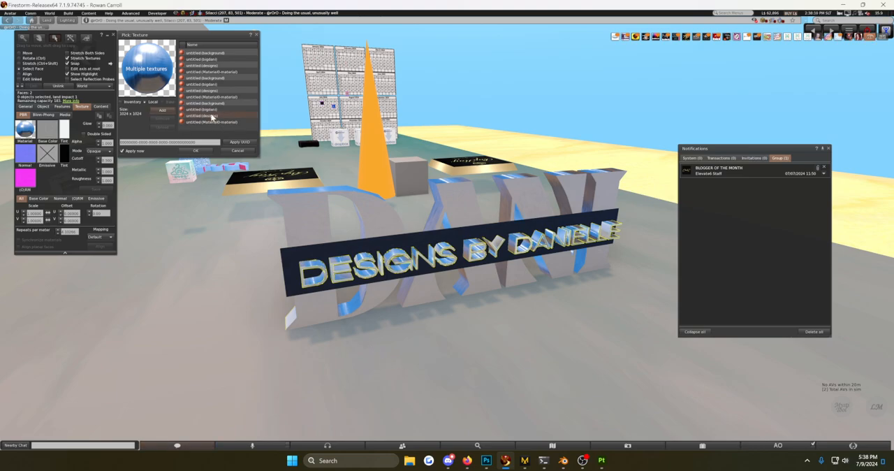
{"action": "left_click", "coordinate": [212, 116]}
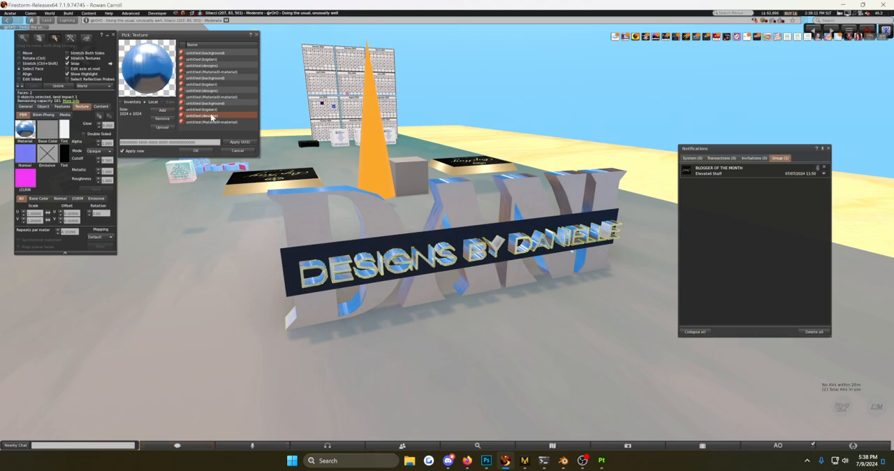
{"action": "left_click", "coordinate": [198, 151]}
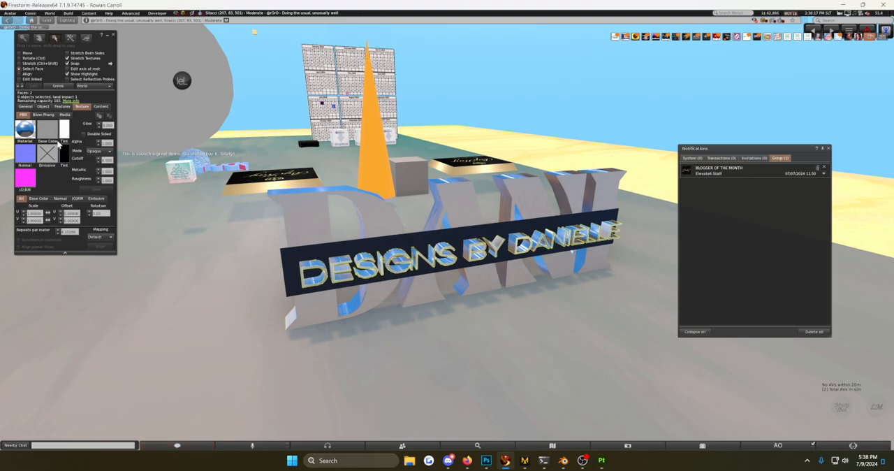
Reapply the most recently loaded designs material to the small lettering and close the material picker.
{"action": "left_click", "coordinate": [43, 132]}
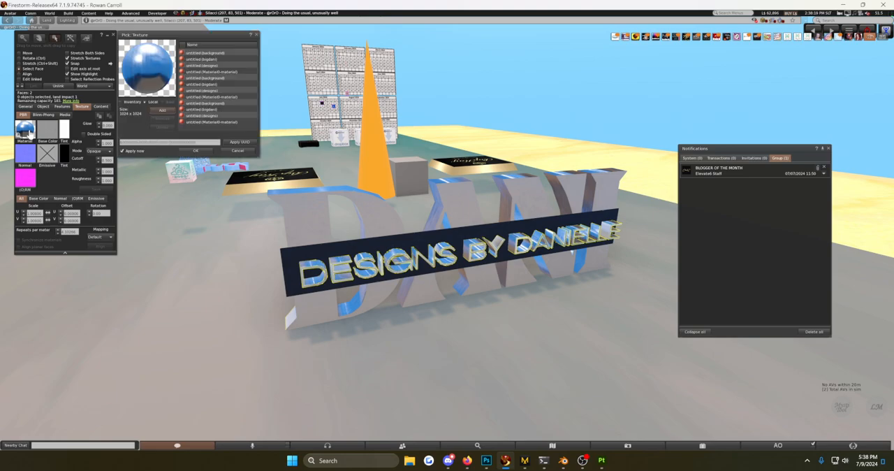
{"action": "left_click", "coordinate": [216, 116]}
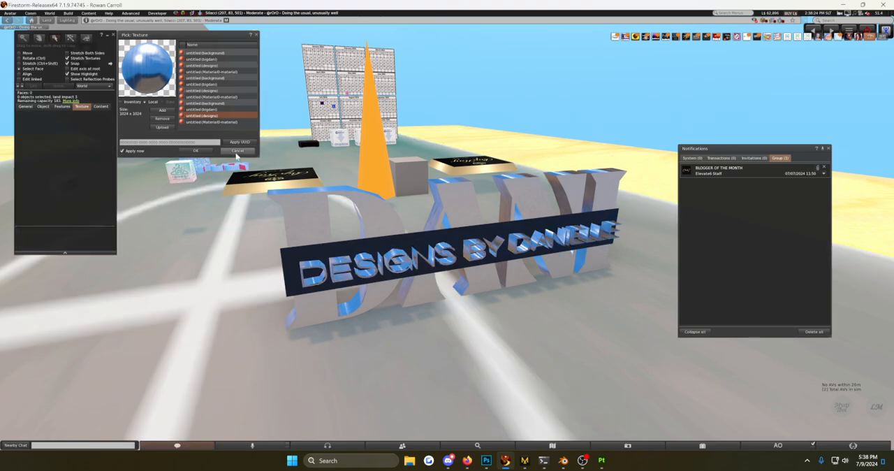
{"action": "left_click", "coordinate": [232, 155]}
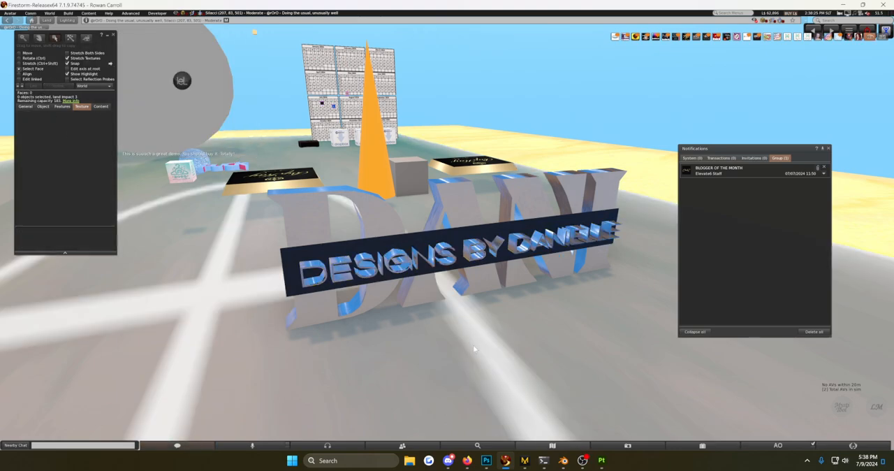
{"action": "key", "text": "Escape"}
Apply the most recently loaded bigdani local material to the front faces of the large letters.
{"action": "left_click_drag", "start_coordinate": [447, 242], "coordinate": [378, 171], "text": "ctrl+alt"}
{"action": "scroll", "coordinate": [447, 258], "scroll_direction": "up", "scroll_amount": 5, "text": "ctrl+alt"}
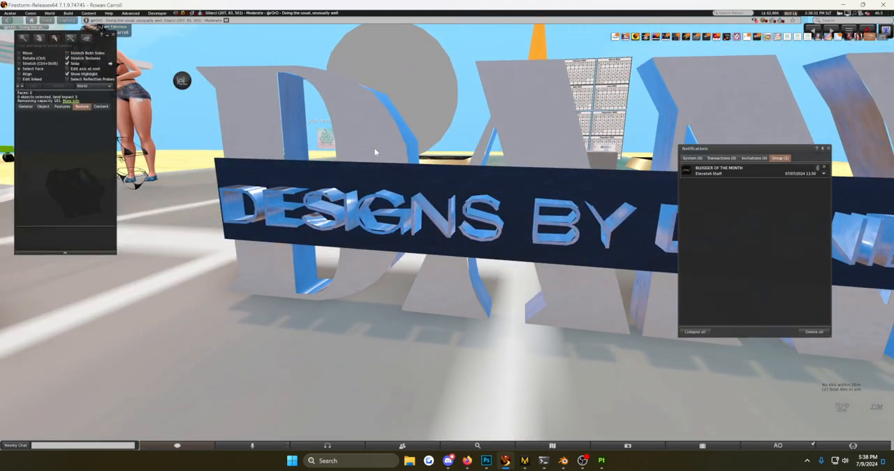
{"action": "left_click", "coordinate": [375, 152]}
{"action": "left_click", "coordinate": [24, 131]}
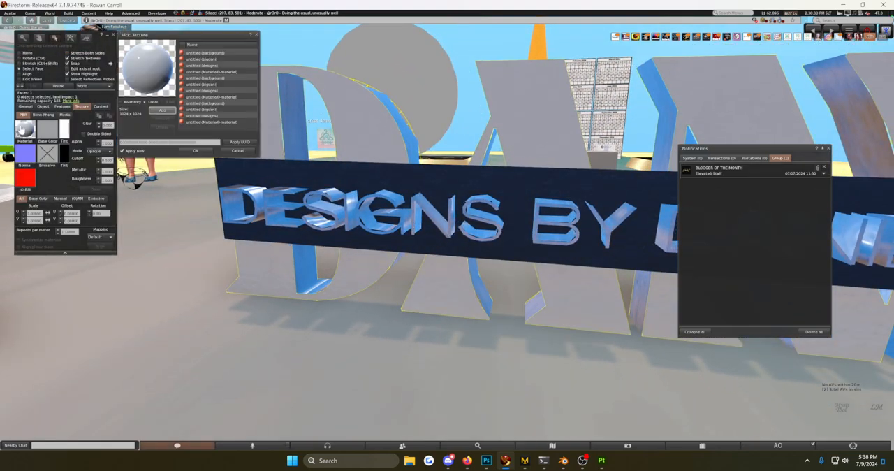
{"action": "left_click", "coordinate": [206, 110]}
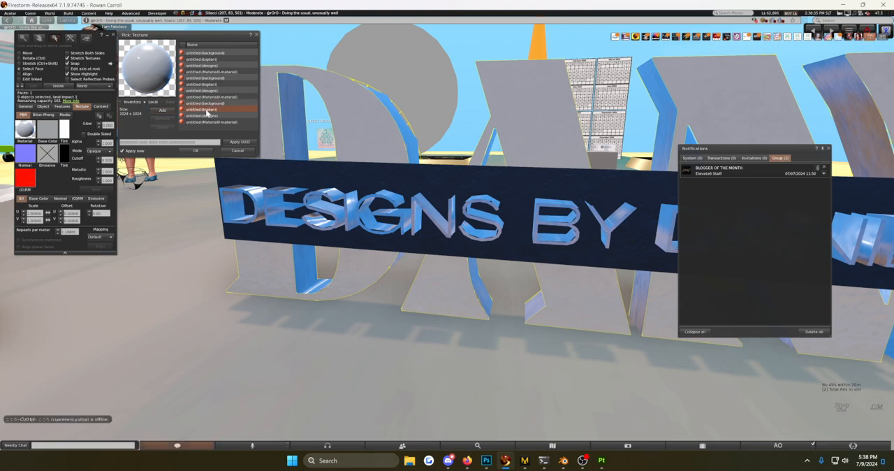
{"action": "left_click", "coordinate": [199, 151]}
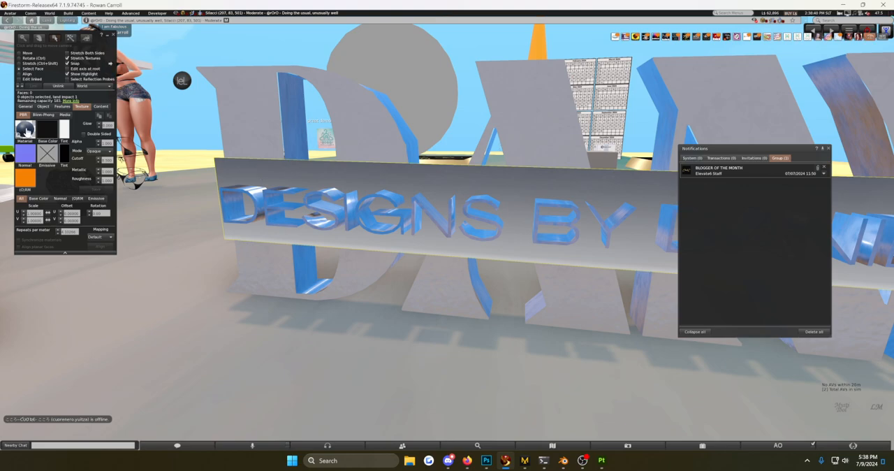
Apply the latest local background material to the backing bar and Material0-material to the large letters' side faces.
{"action": "left_click", "coordinate": [26, 130]}
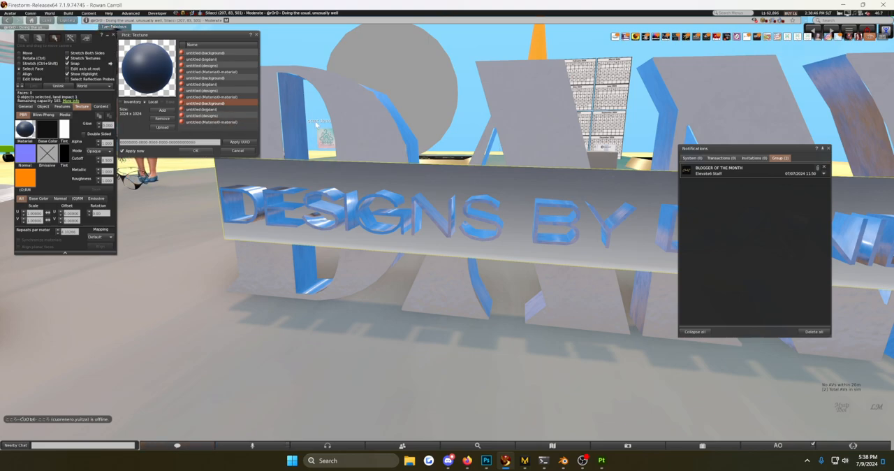
{"action": "left_click", "coordinate": [294, 116]}
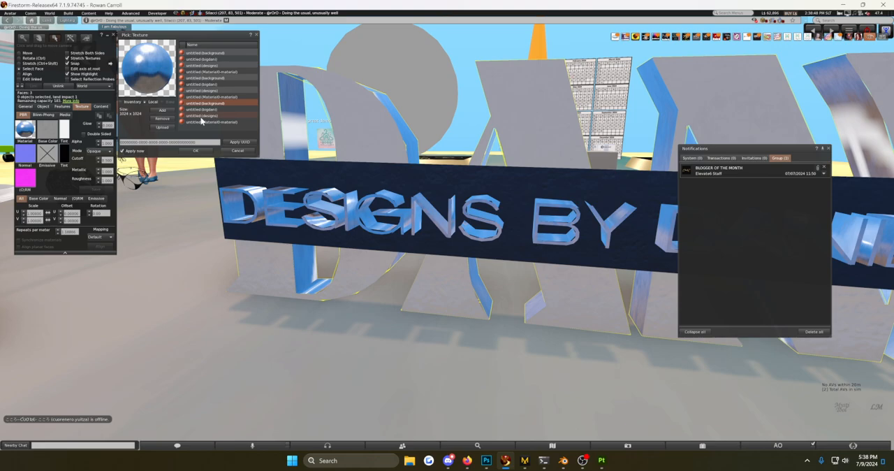
{"action": "left_click", "coordinate": [201, 122]}
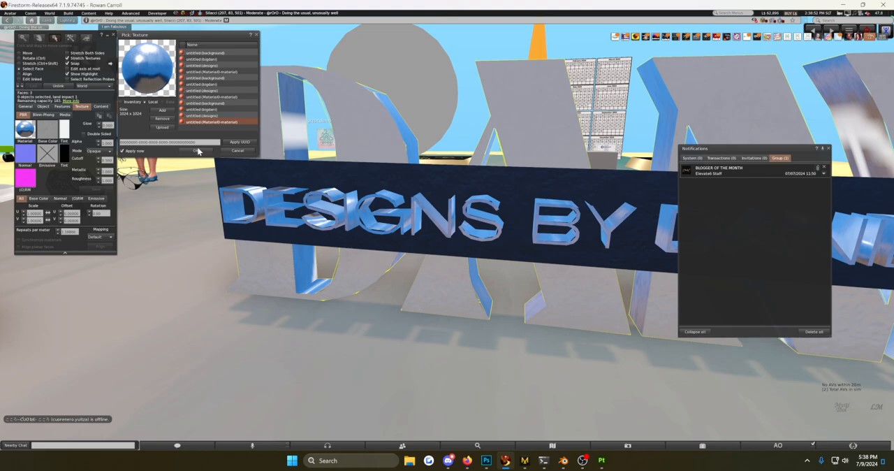
{"action": "left_click", "coordinate": [197, 176]}
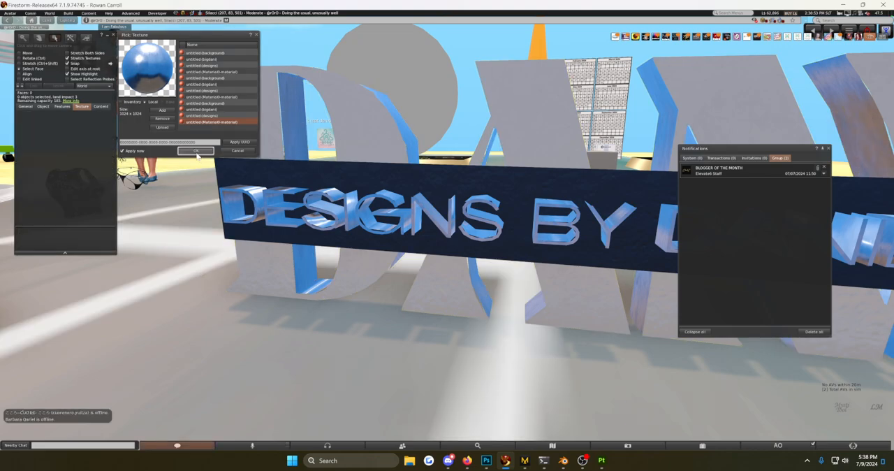
{"action": "left_click", "coordinate": [196, 151]}
{"action": "scroll", "coordinate": [217, 274], "scroll_direction": "down", "scroll_amount": 5}
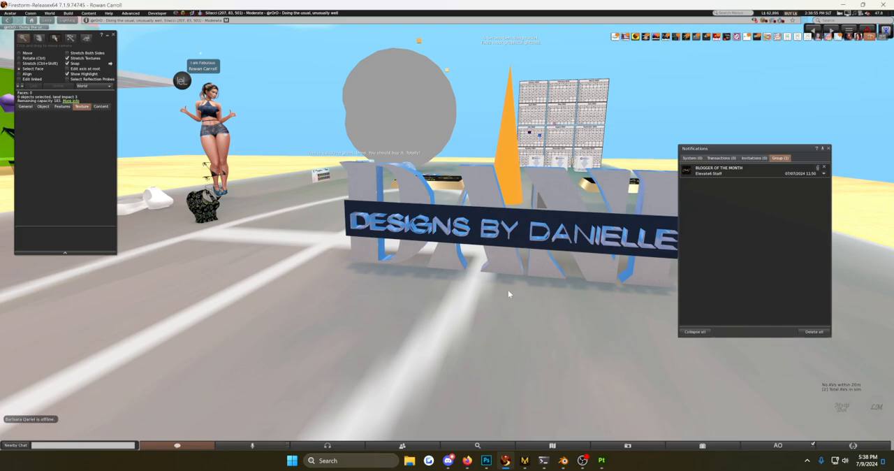
Open the inventory and choose Untitled.glb from the Danilogo folder as the material file to upload.
{"action": "left_click_drag", "start_coordinate": [508, 290], "coordinate": [647, 288], "text": "ctrl+alt"}
{"action": "key", "text": "ctrl+b"}
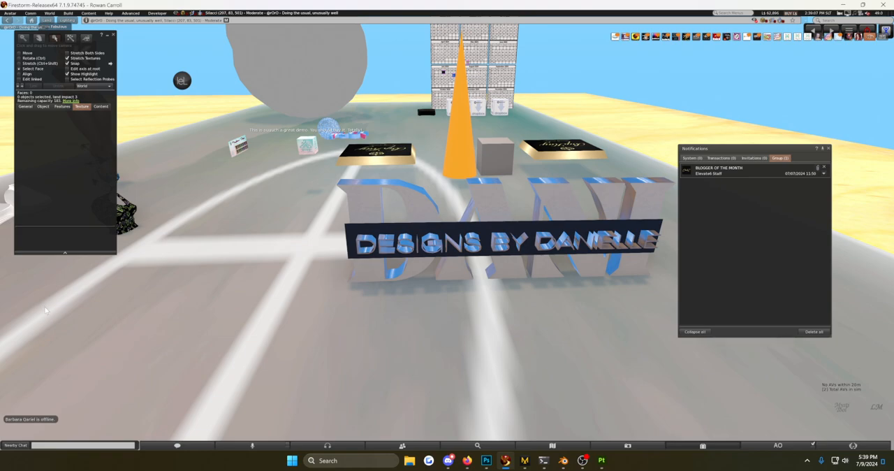
{"action": "key", "text": "ctrl+i"}
{"action": "left_click", "coordinate": [69, 13]}
{"action": "mouse_move", "coordinate": [80, 105]}
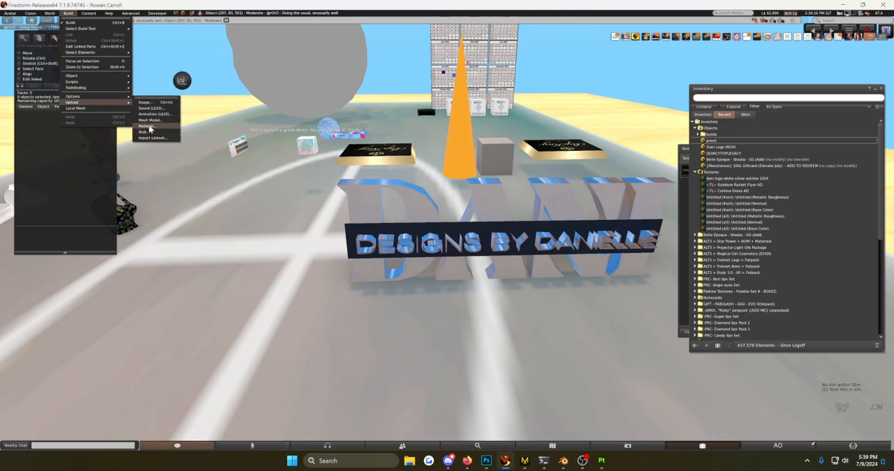
{"action": "left_click", "coordinate": [148, 126]}
{"action": "left_click", "coordinate": [98, 87]}
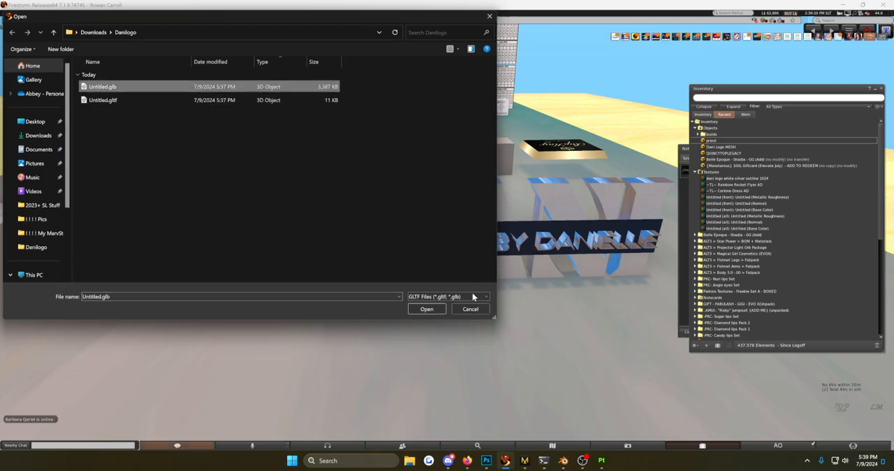
{"action": "left_click", "coordinate": [428, 308]}
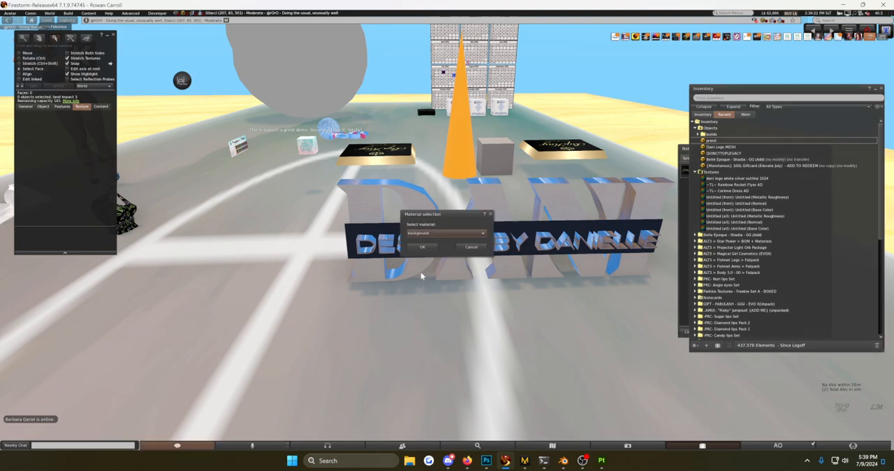
Bulk upload all materials contained in the file and accept the upload cost.
{"action": "left_click", "coordinate": [432, 234]}
{"action": "left_click", "coordinate": [427, 263]}
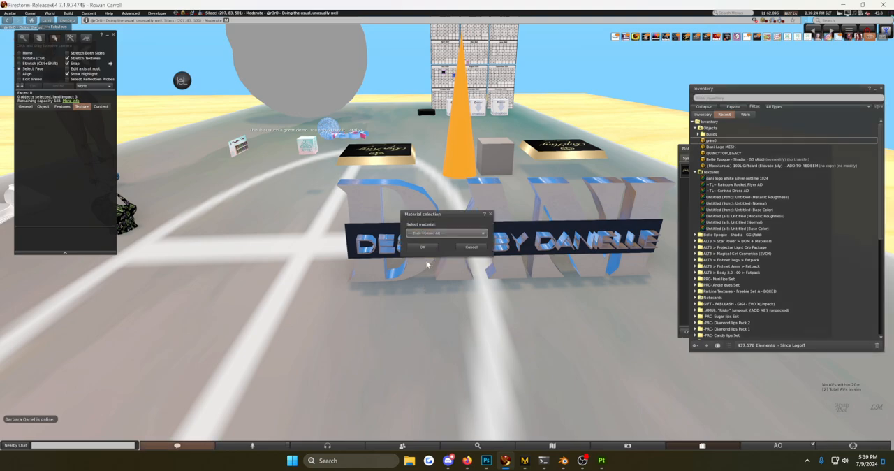
{"action": "left_click", "coordinate": [422, 247]}
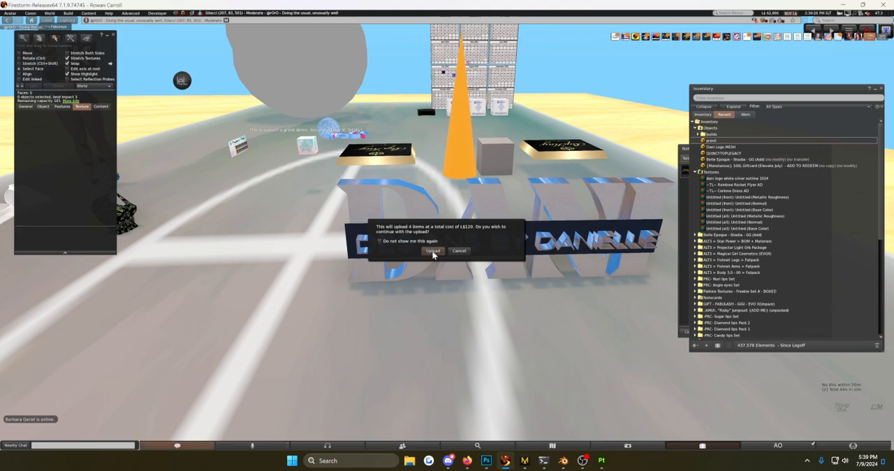
{"action": "left_click", "coordinate": [433, 251]}
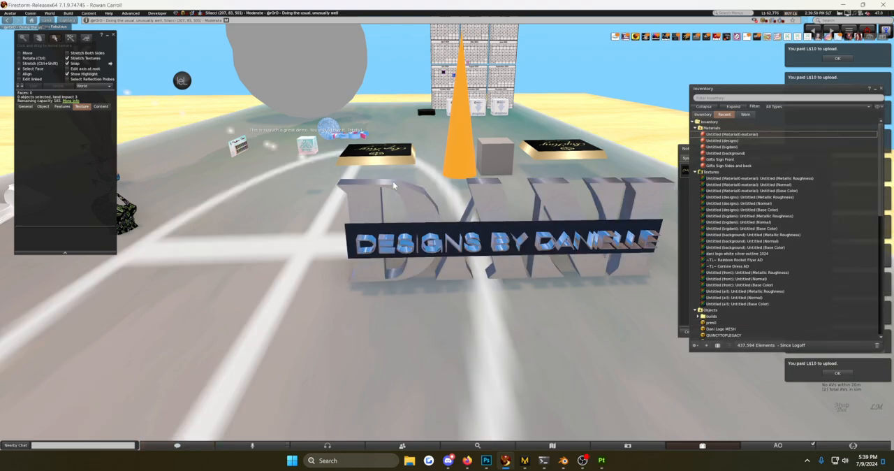
Apply the uploaded designs, bigdani and background materials from the inventory to the small lettering, large letter fronts and backing bar.
{"action": "left_click", "coordinate": [735, 141]}
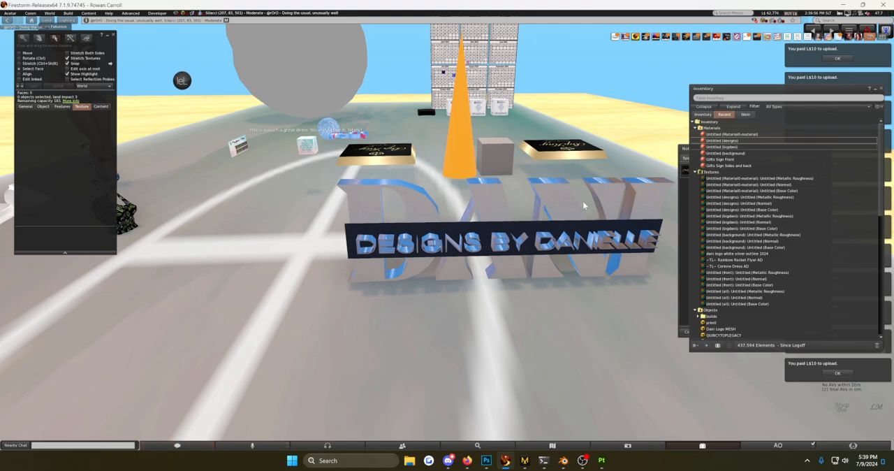
{"action": "left_click_drag", "start_coordinate": [722, 147], "coordinate": [560, 202]}
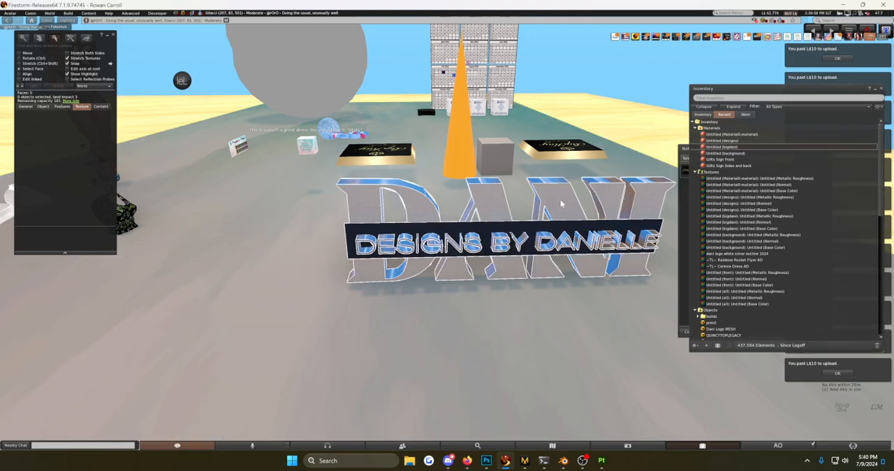
{"action": "left_click_drag", "start_coordinate": [733, 154], "coordinate": [535, 229]}
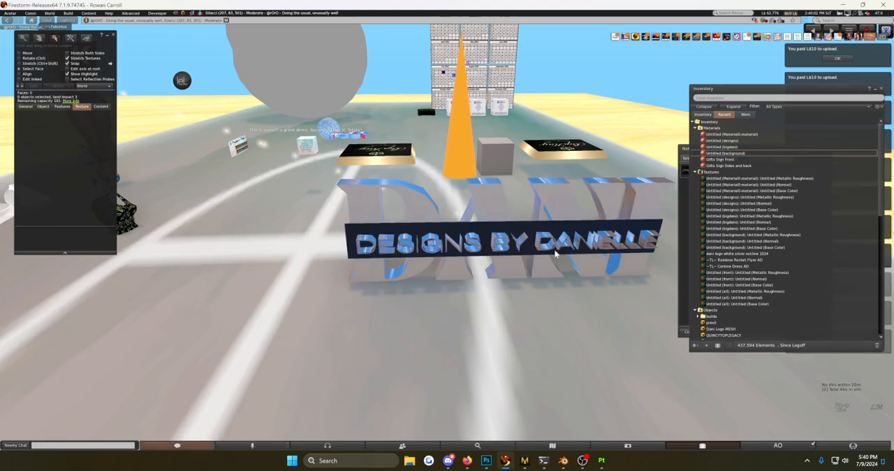
Put the whole logo into edit mode and rotate it so it tilts backward.
{"action": "scroll", "coordinate": [546, 242], "scroll_direction": "up", "scroll_amount": 5}
{"action": "scroll", "coordinate": [543, 241], "scroll_direction": "down", "scroll_amount": 4}
{"action": "right_click", "coordinate": [515, 226]}
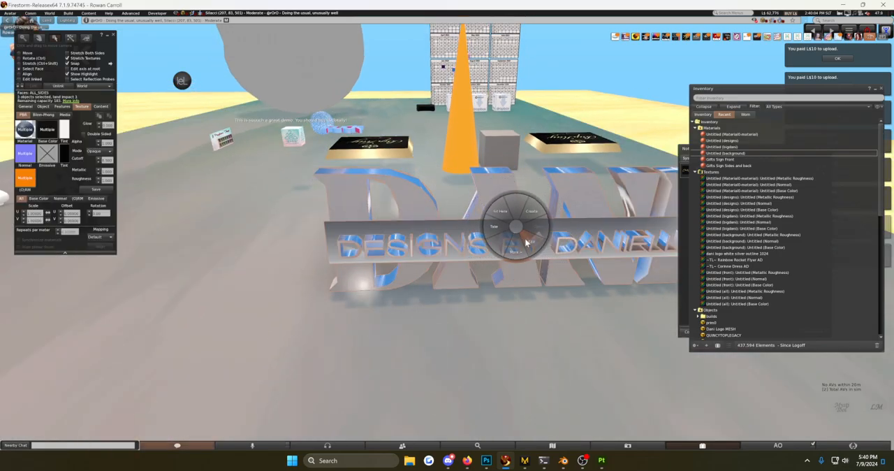
{"action": "left_click", "coordinate": [531, 242]}
{"action": "left_click_drag", "start_coordinate": [528, 239], "coordinate": [621, 220], "text": "alt"}
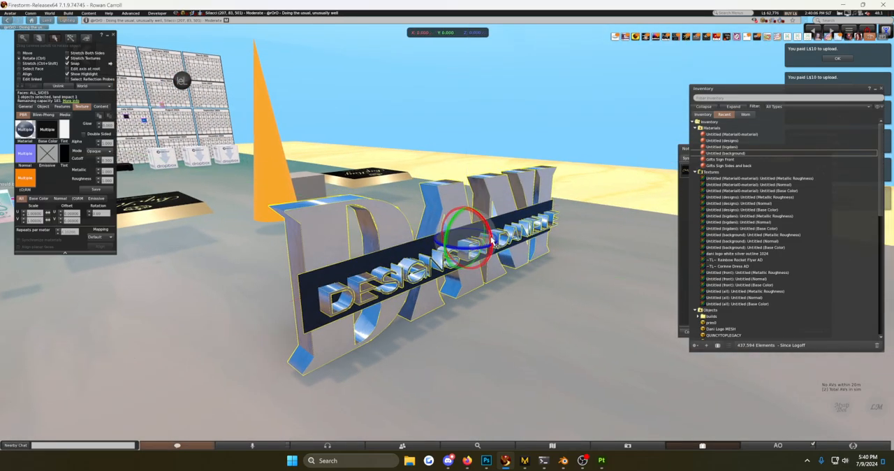
{"action": "left_click_drag", "start_coordinate": [489, 219], "coordinate": [476, 255], "text": "ctrl"}
{"action": "scroll", "coordinate": [447, 238], "scroll_direction": "up", "scroll_amount": 5}
{"action": "left_click_drag", "start_coordinate": [438, 201], "coordinate": [475, 174], "text": "ctrl+alt"}
{"action": "scroll", "coordinate": [669, 379], "scroll_direction": "down", "scroll_amount": 2}
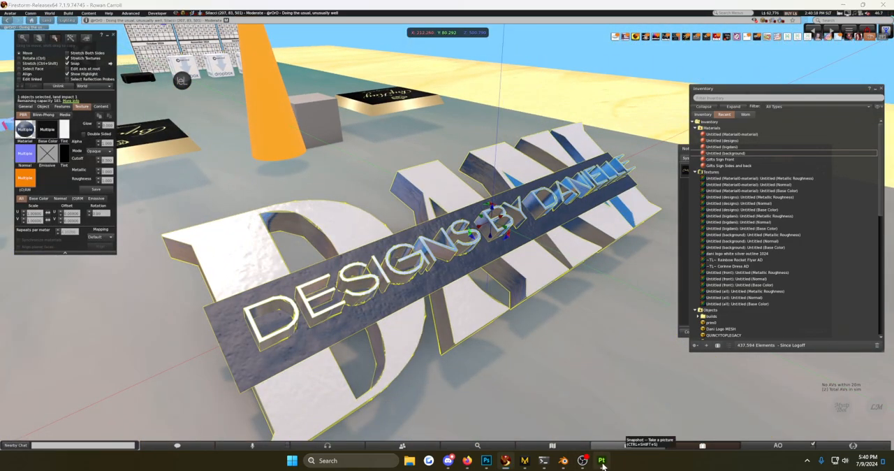
Switch to Substance 3D Painter and examine the logo's materials from an angled view for comparison.
{"action": "left_click", "coordinate": [601, 461]}
{"action": "left_click", "coordinate": [682, 62]}
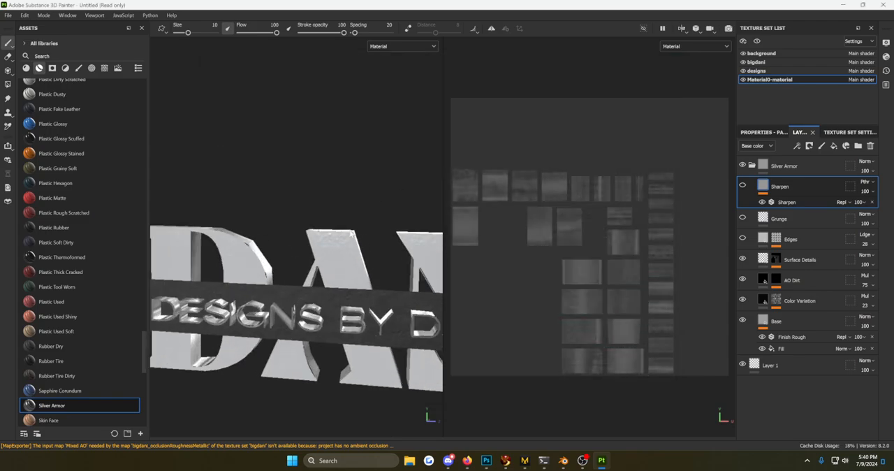
{"action": "left_click_drag", "start_coordinate": [337, 292], "coordinate": [424, 332], "text": "alt"}
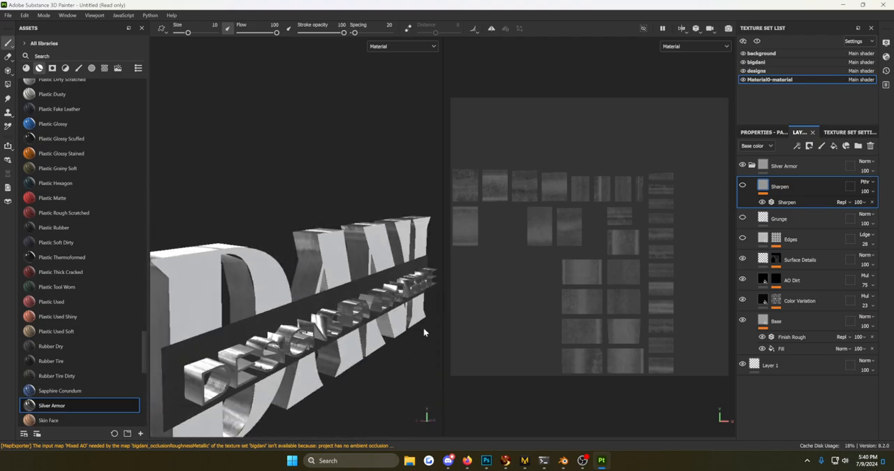
Return to Firestorm and set the sky environment to CalWL in the quick preferences.
{"action": "left_click", "coordinate": [506, 461]}
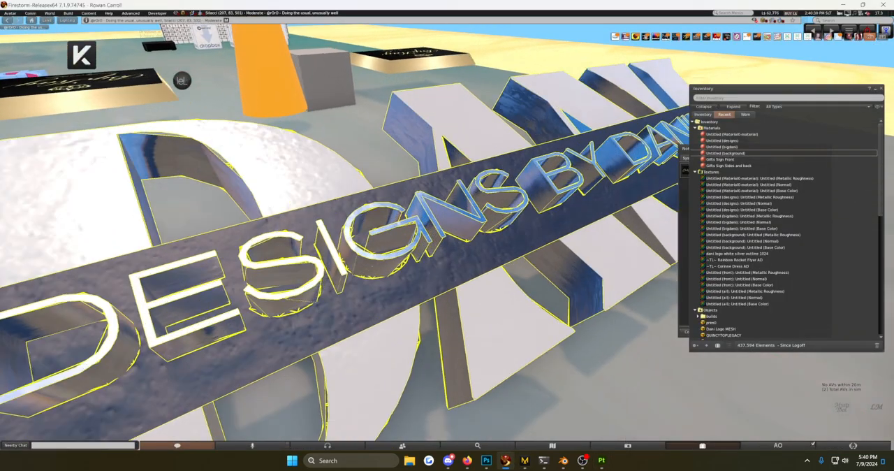
{"action": "left_click_drag", "start_coordinate": [447, 231], "coordinate": [447, 280], "text": "alt"}
{"action": "left_click", "coordinate": [840, 447]}
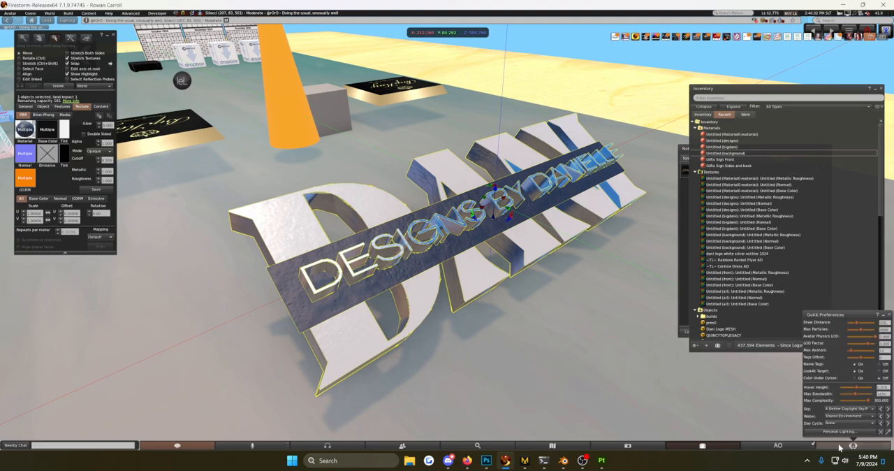
{"action": "left_click", "coordinate": [841, 410]}
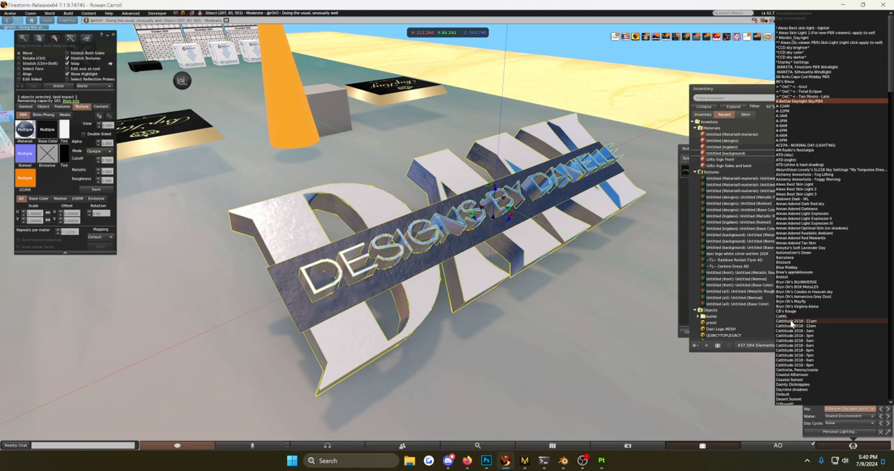
{"action": "left_click", "coordinate": [787, 320]}
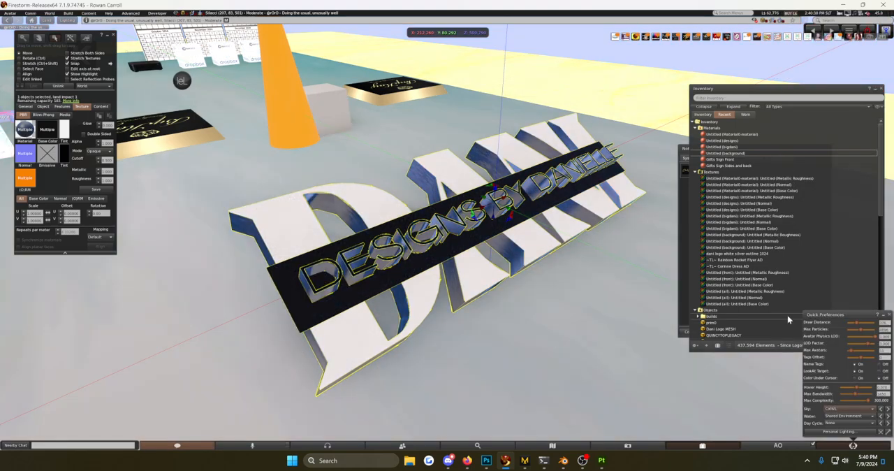
Deselect the logo and examine its reflections up close and from the side under the new sky.
{"action": "left_click", "coordinate": [538, 337]}
{"action": "scroll", "coordinate": [539, 349], "scroll_direction": "up", "scroll_amount": 3}
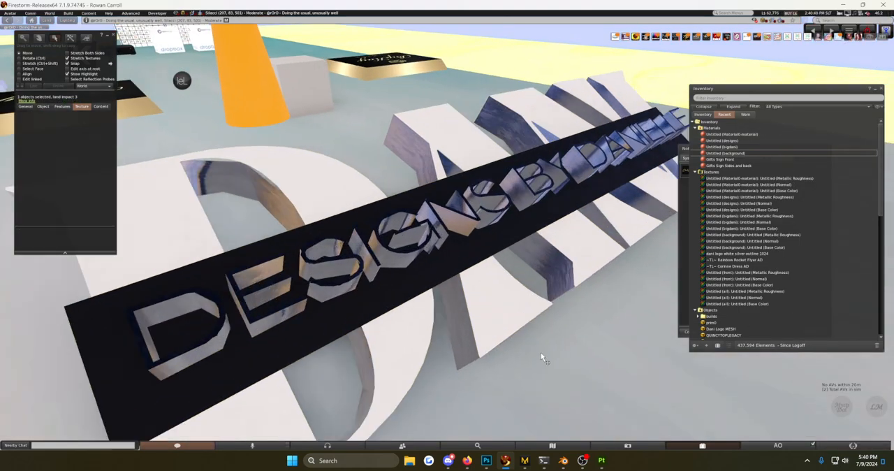
{"action": "scroll", "coordinate": [570, 381], "scroll_direction": "down", "scroll_amount": 3}
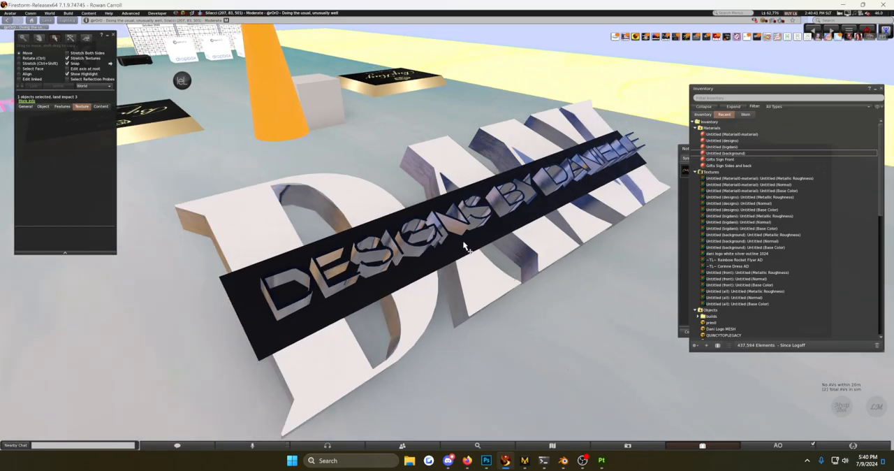
{"action": "key", "text": "ctrl+b"}
{"action": "left_click_drag", "start_coordinate": [464, 246], "coordinate": [545, 164], "text": "ctrl+alt"}
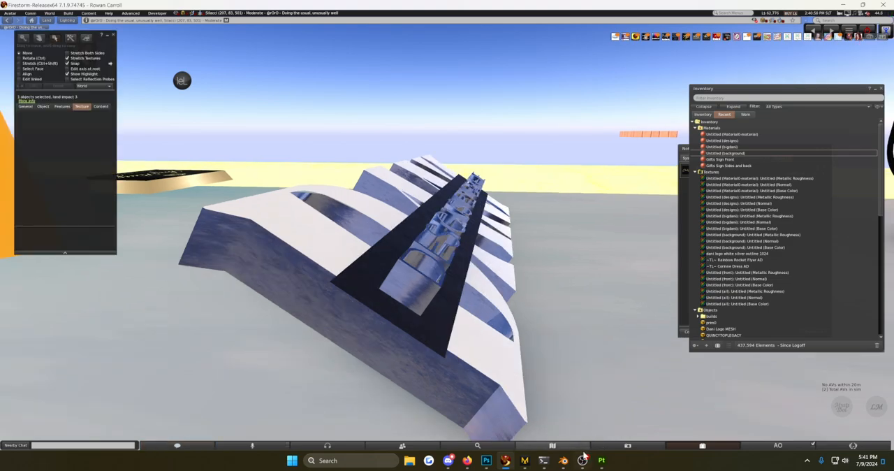
Close the build, inventory and notifications windows.
{"action": "left_click", "coordinate": [114, 35]}
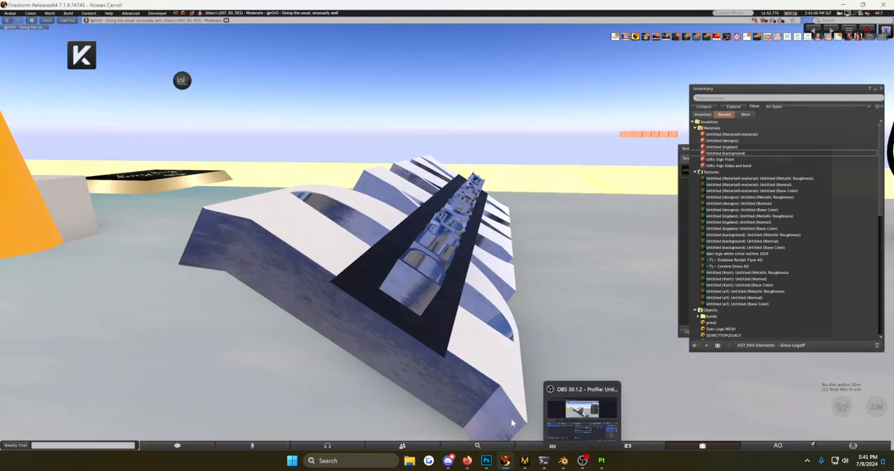
{"action": "left_click", "coordinate": [881, 89]}
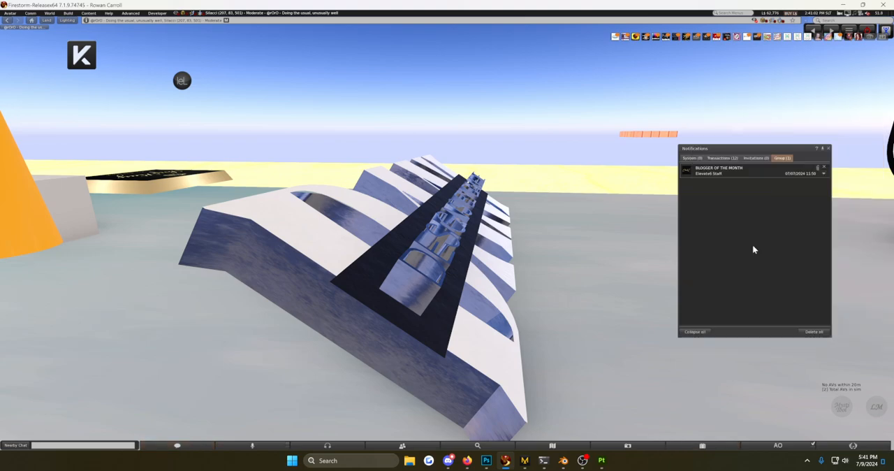
{"action": "left_click", "coordinate": [828, 149]}
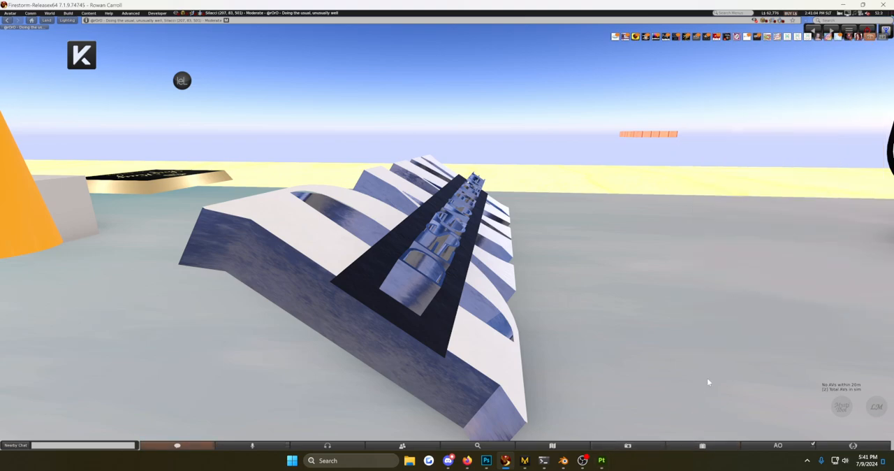
{"action": "left_click", "coordinate": [600, 461]}
{"action": "left_click", "coordinate": [585, 462]}
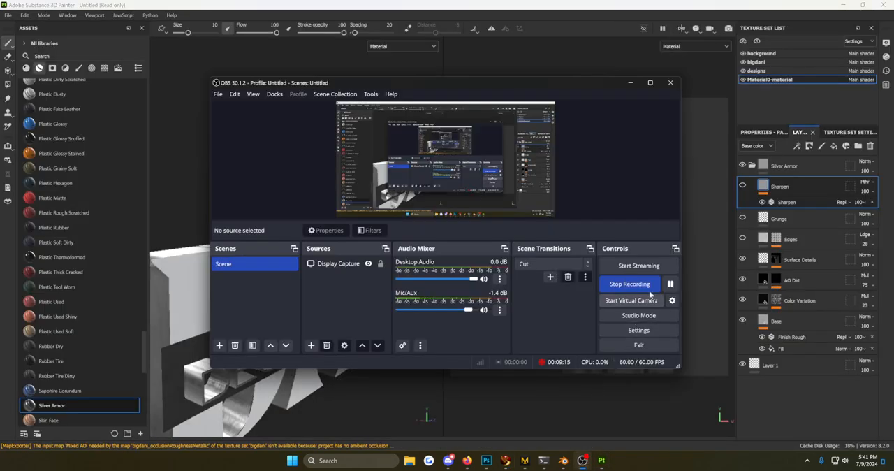